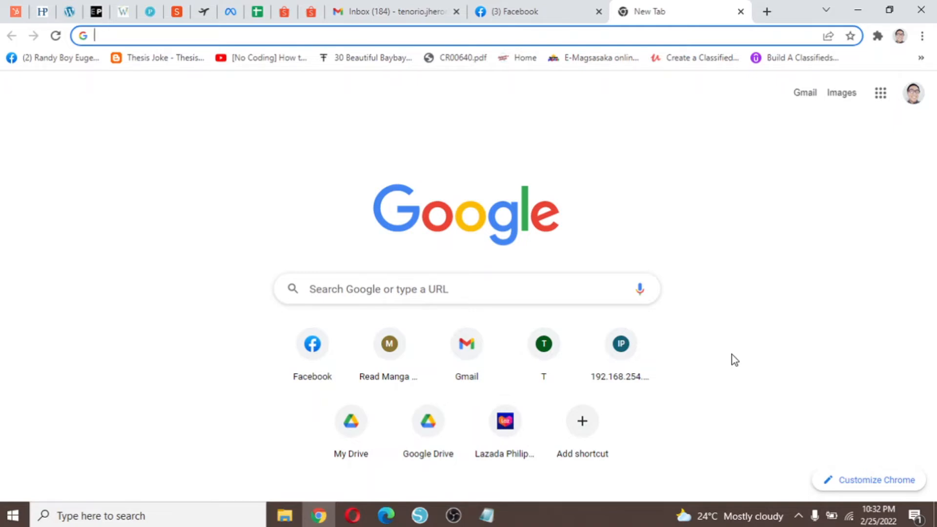
Download the XAMPP for Windows installer from apachefriends.org into the xampp wordpress folder.
type("apachefriends.org")
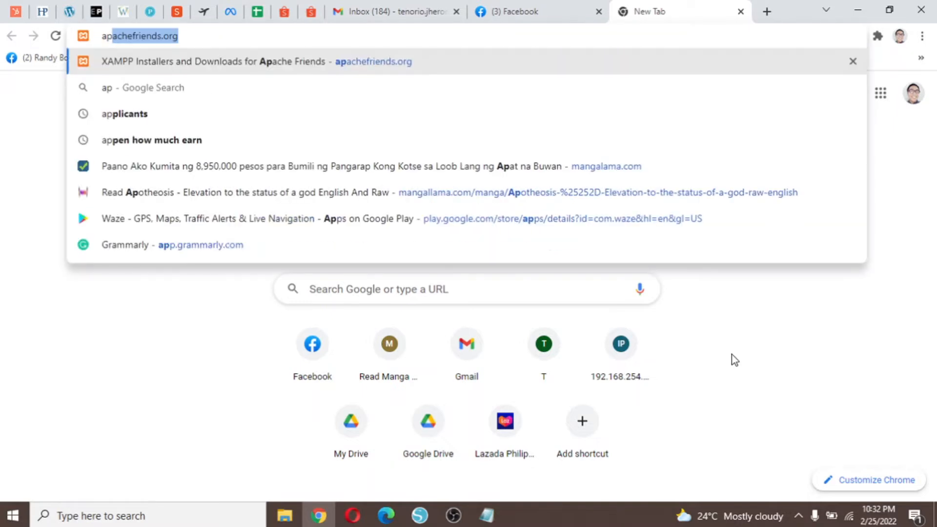
key("Right")
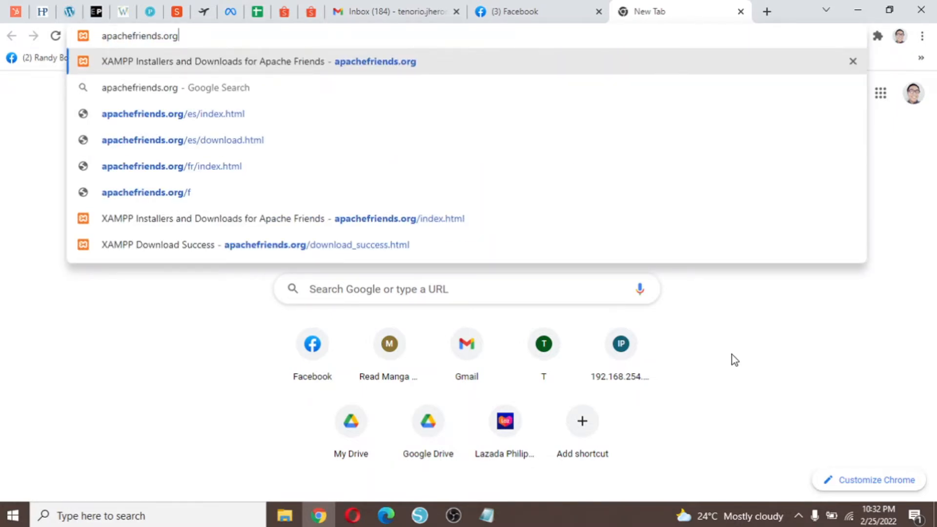
key("Return")
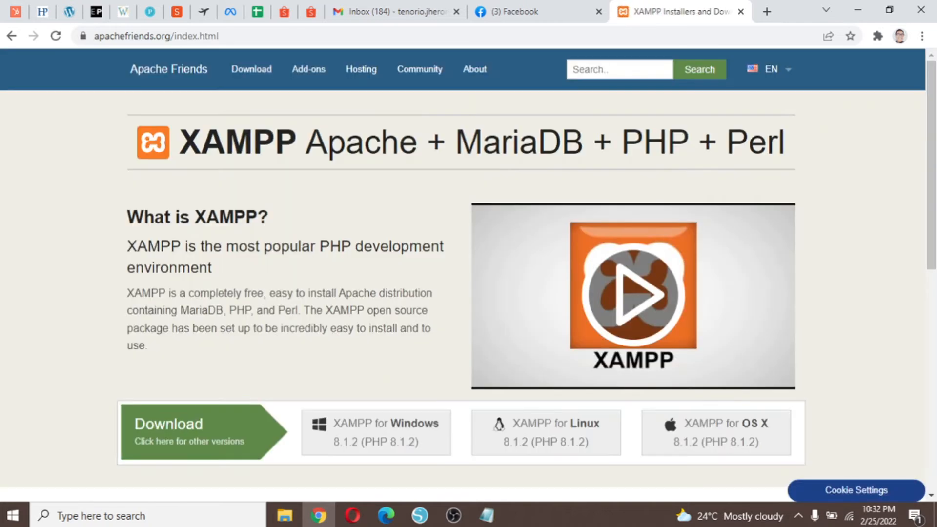
scroll(404, 389, "down", 3)
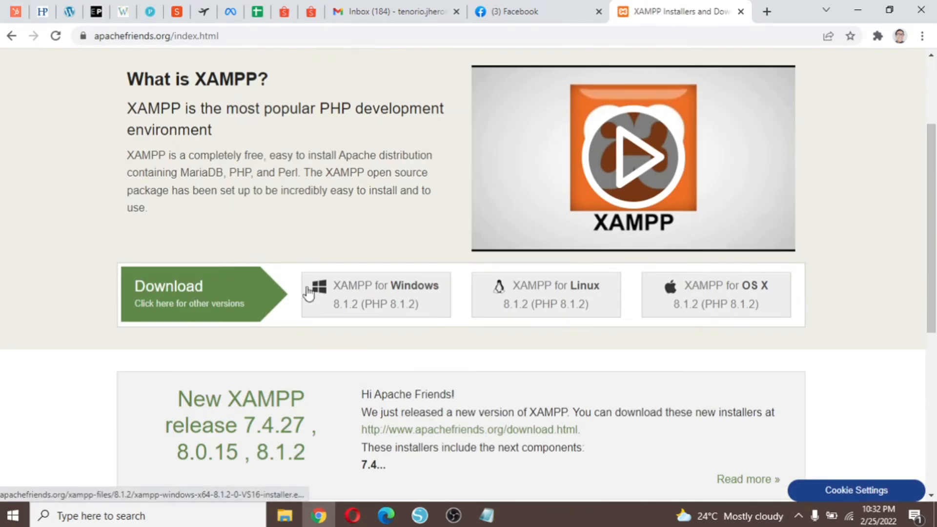
left_click(398, 311)
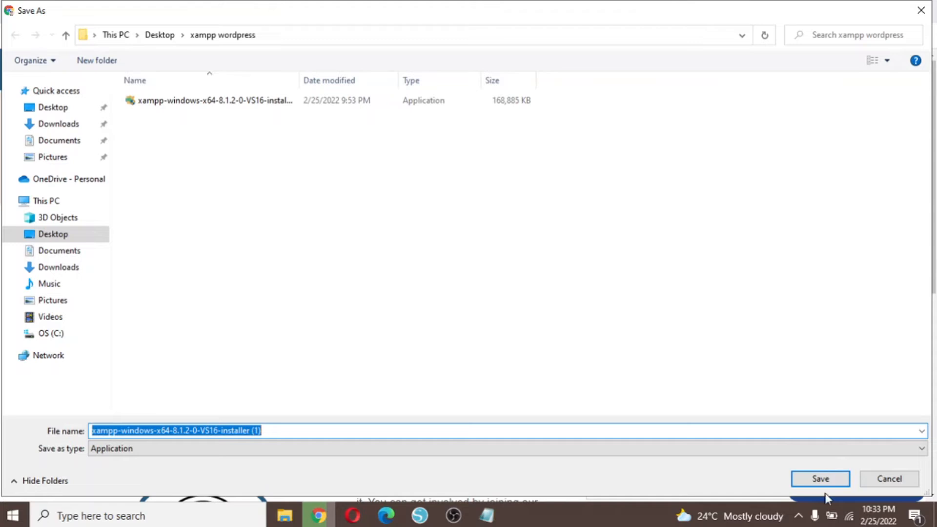
left_click(895, 482)
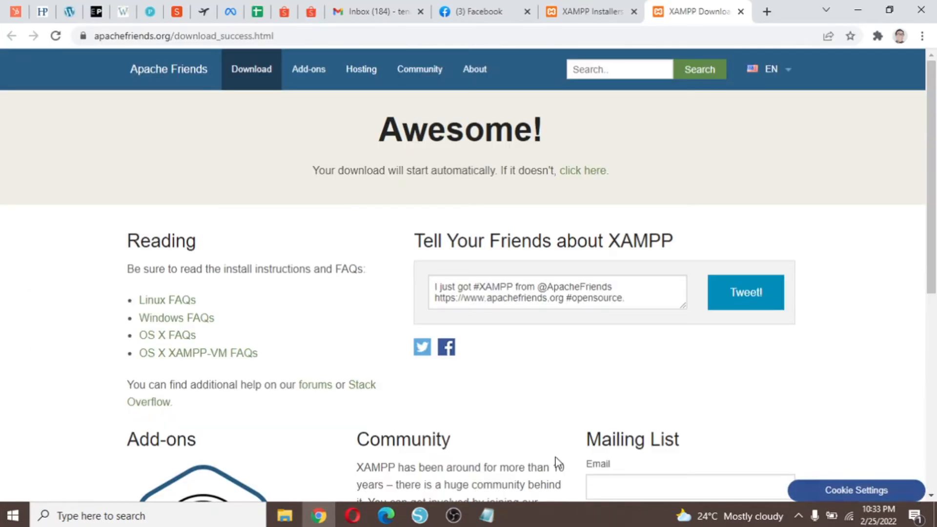
Launch the XAMPP installer from the xampp wordpress folder on the desktop.
mouse_move(293, 518)
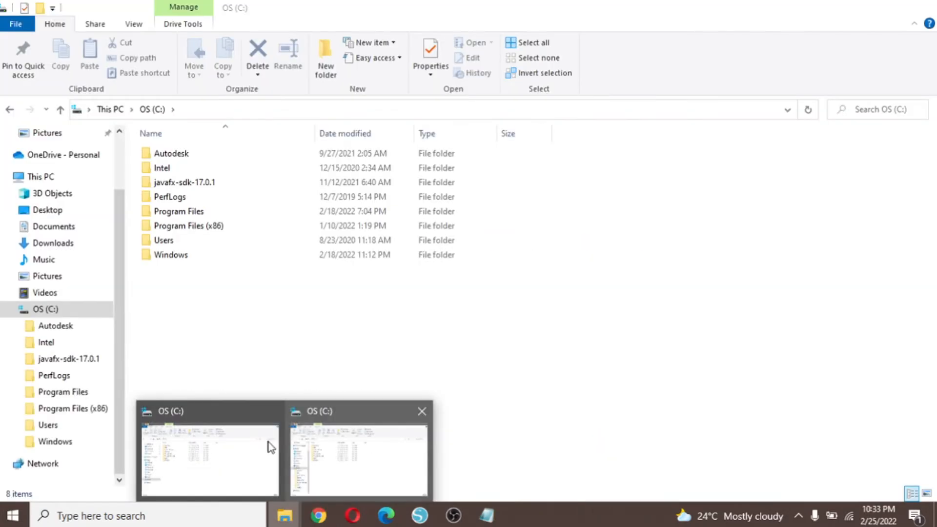
left_click(364, 438)
left_click(59, 177)
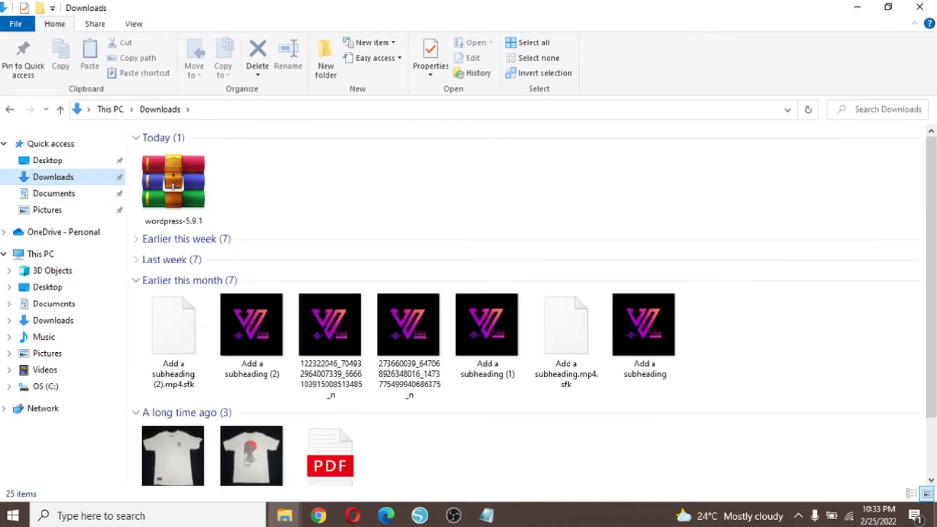
left_click(935, 519)
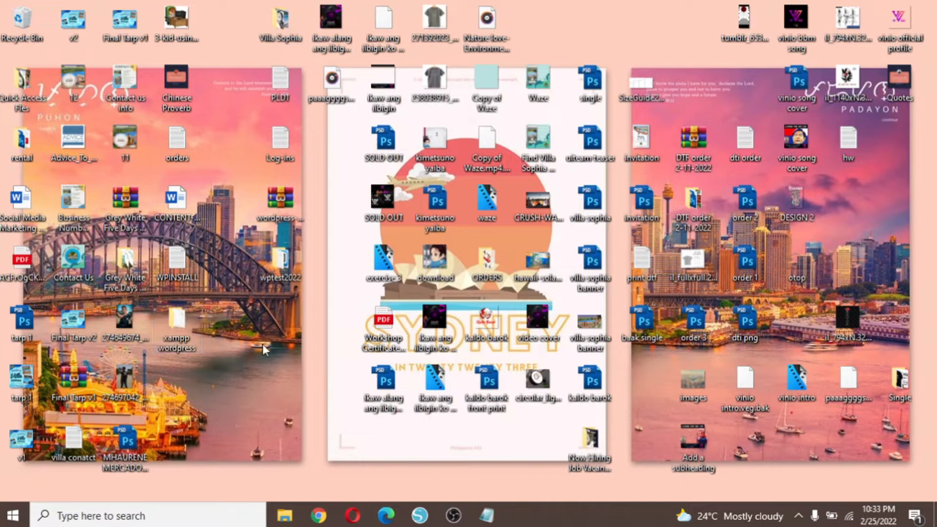
double_click(176, 332)
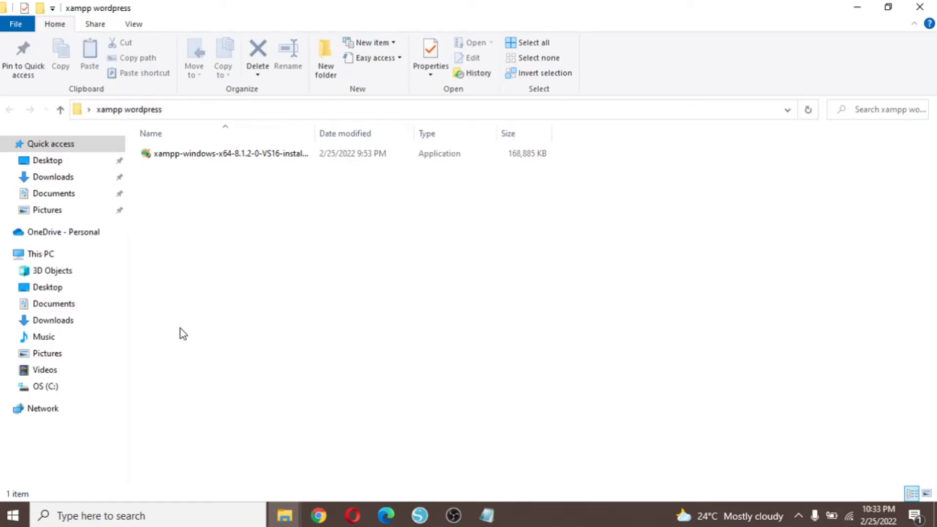
double_click(257, 154)
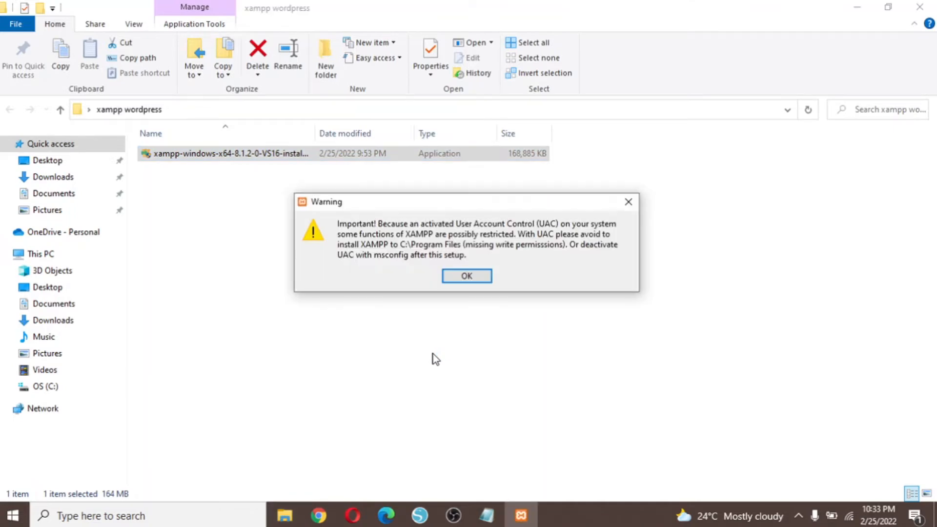
Dismiss the UAC warning and exclude FileZilla, Mercury, Tomcat, Perl, Webalizer and Fake Sendmail from installation.
left_click(469, 276)
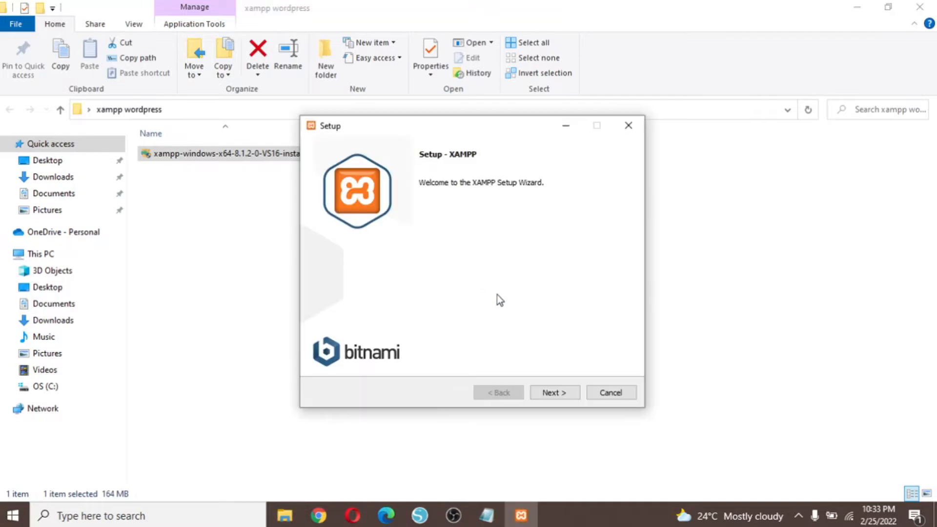
left_click(570, 390)
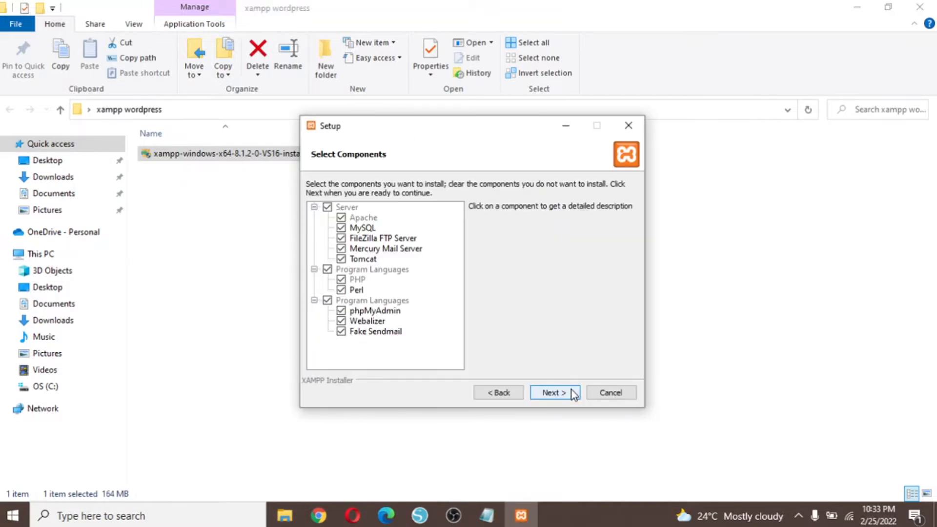
left_click(344, 248)
left_click(344, 238)
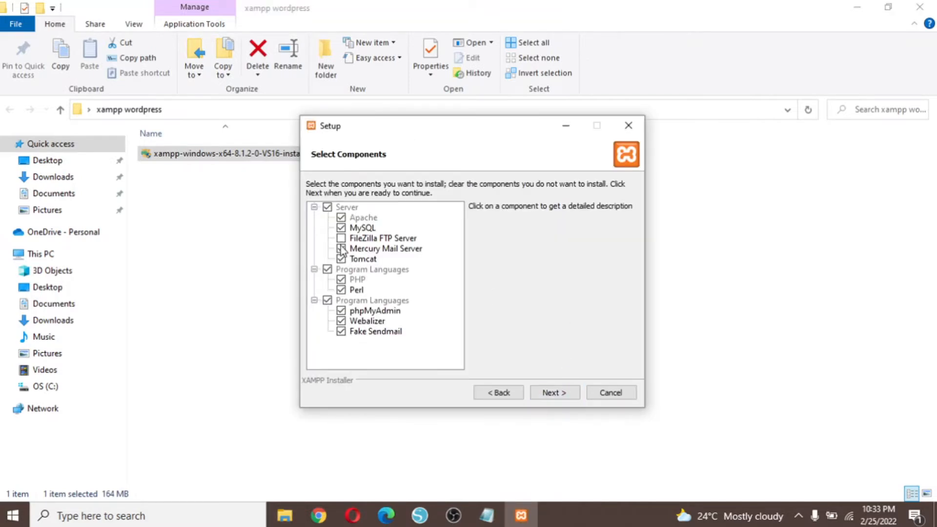
left_click(344, 259)
left_click(341, 290)
left_click(342, 321)
left_click(342, 333)
left_click(561, 394)
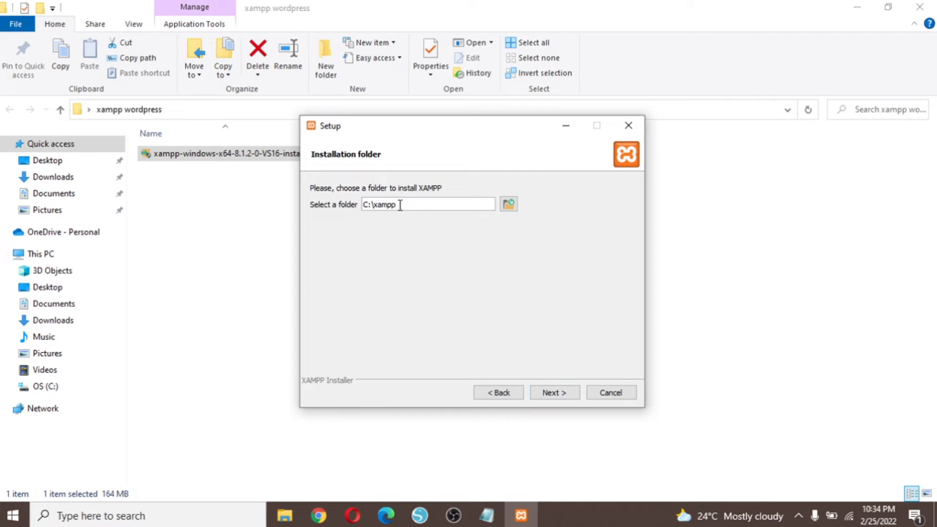
Keep C:\xampp as the XAMPP installation folder.
left_click_drag(400, 205, 357, 205)
left_click(377, 206)
left_click_drag(375, 205, 414, 205)
left_click(415, 205)
left_click(566, 394)
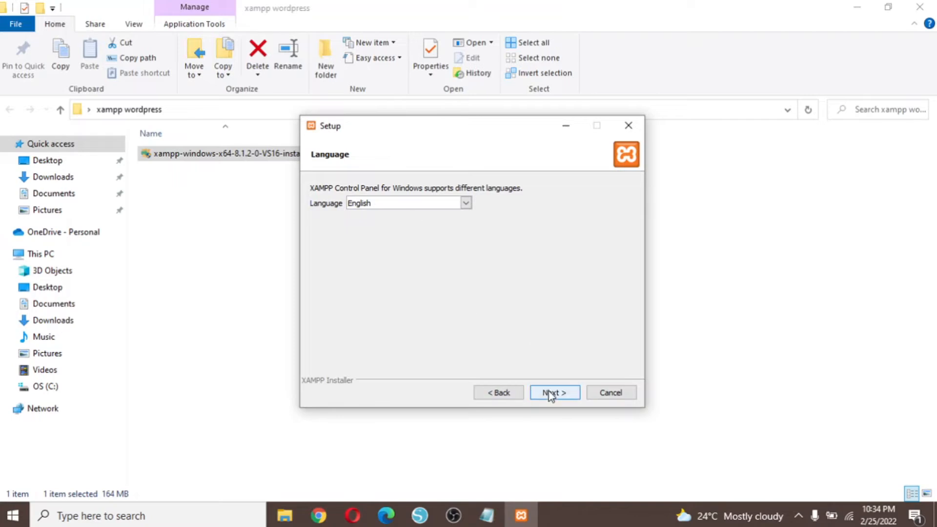
Keep English as the language, begin installing, and close the Bitnami web page.
left_click(551, 393)
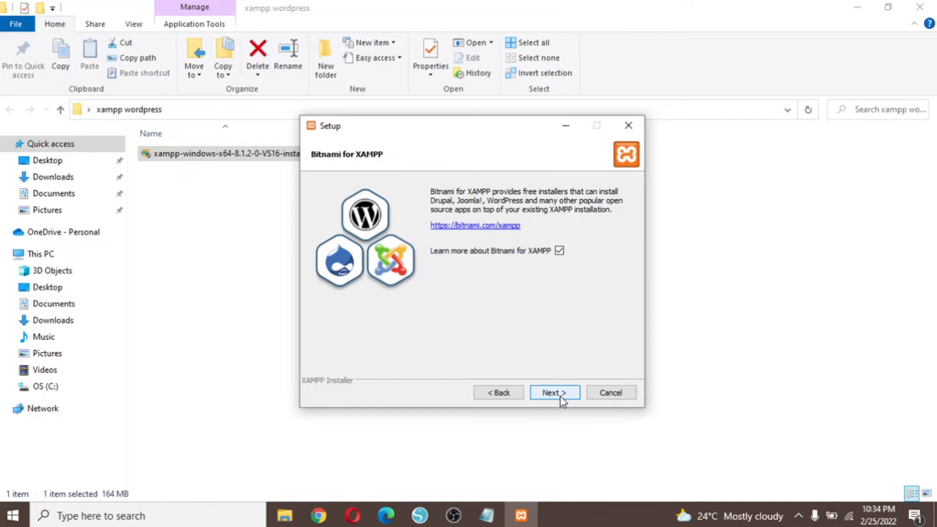
left_click(560, 396)
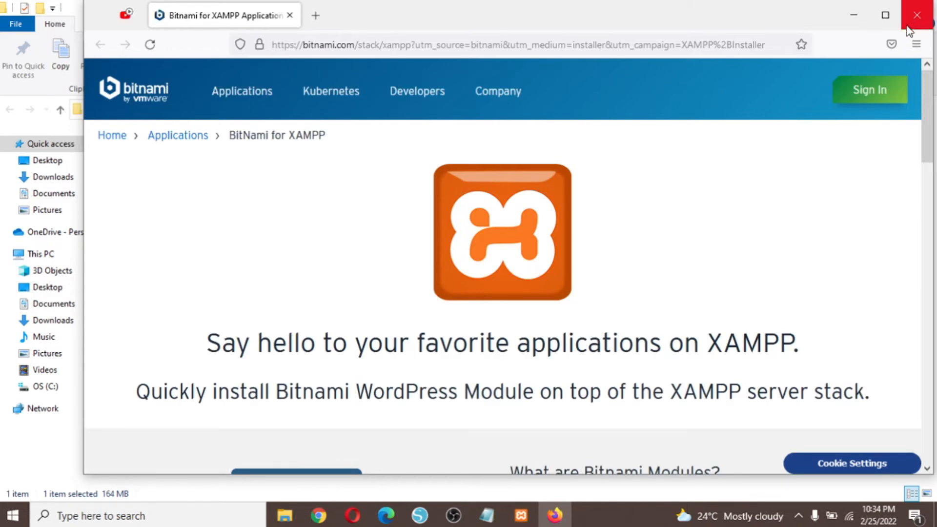
left_click(908, 23)
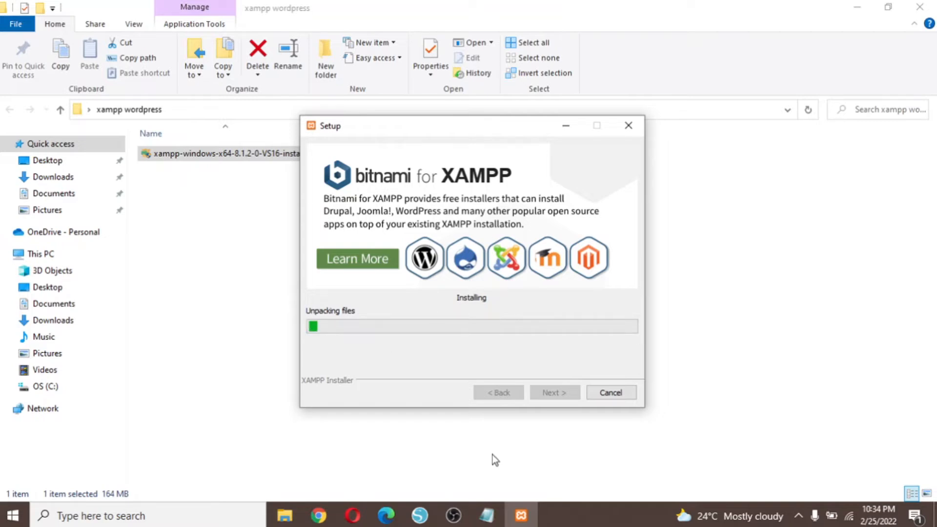
Wait for XAMPP to finish installing while repositioning the setup window.
mouse_move(454, 524)
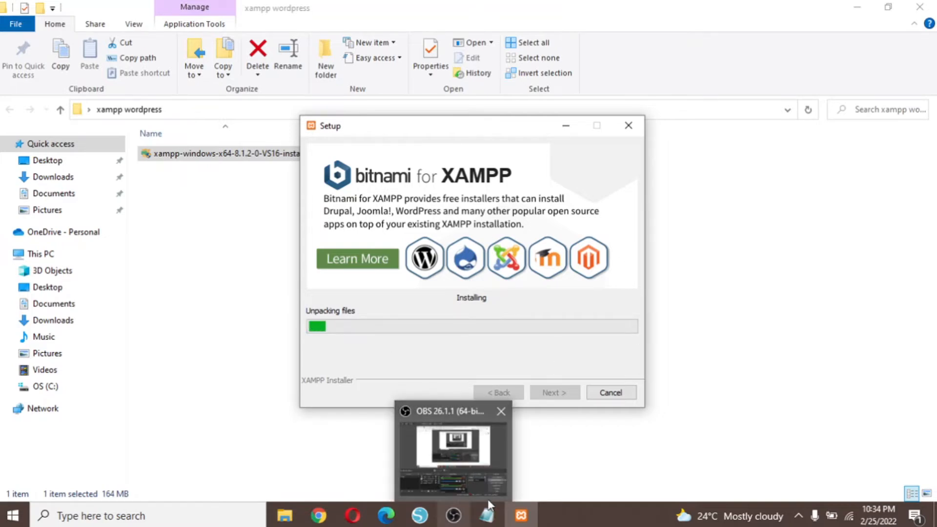
left_click(461, 521)
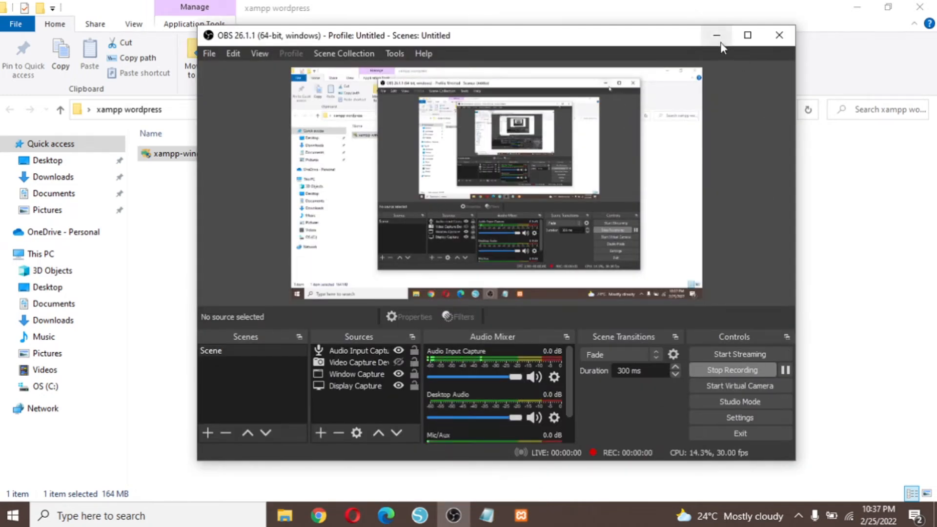
left_click(716, 35)
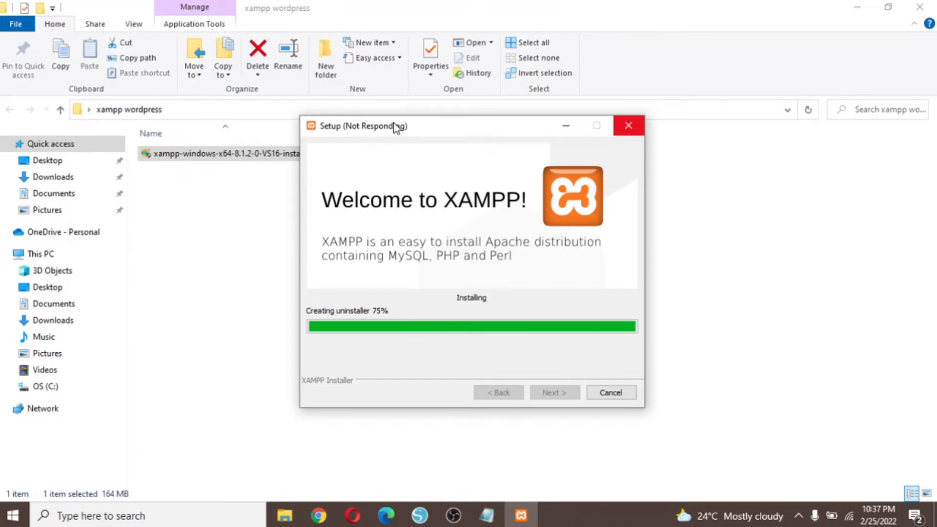
left_click_drag(393, 123, 420, 125)
left_click_drag(362, 97, 449, 123)
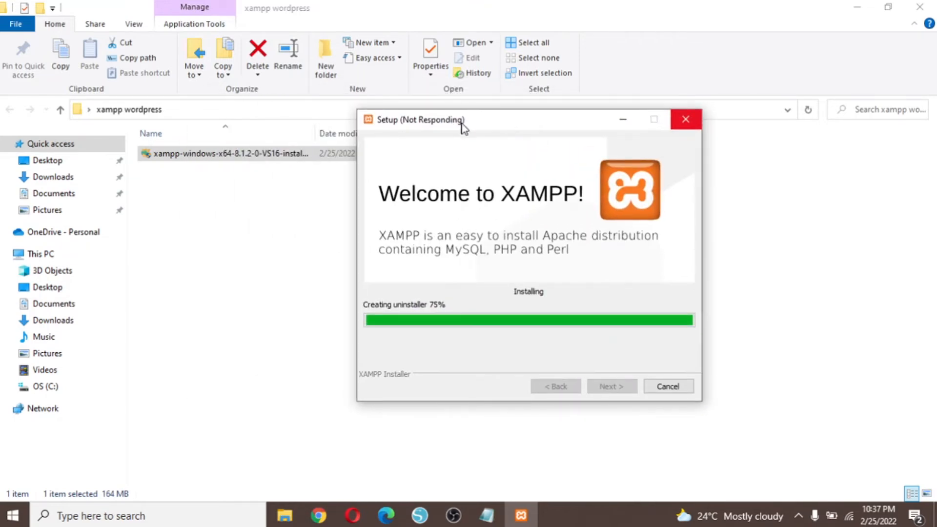
left_click_drag(463, 128, 487, 131)
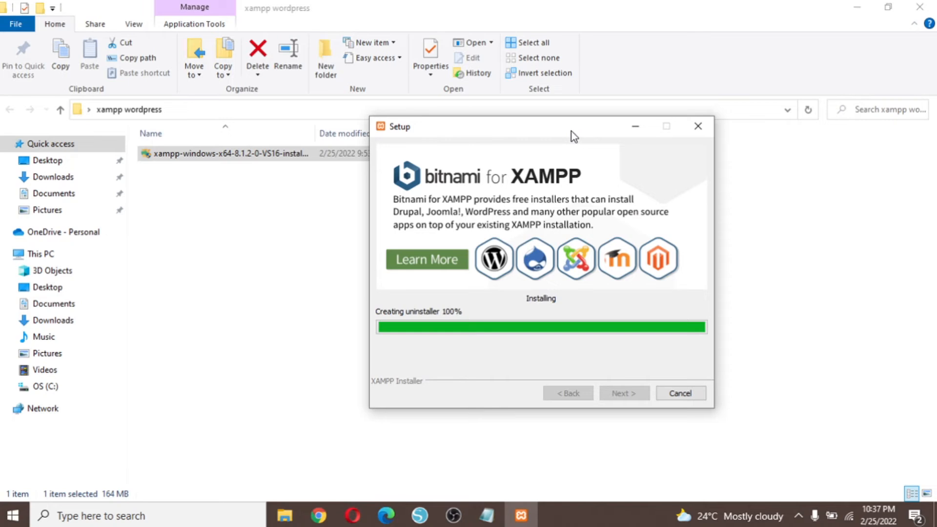
left_click_drag(571, 131, 508, 128)
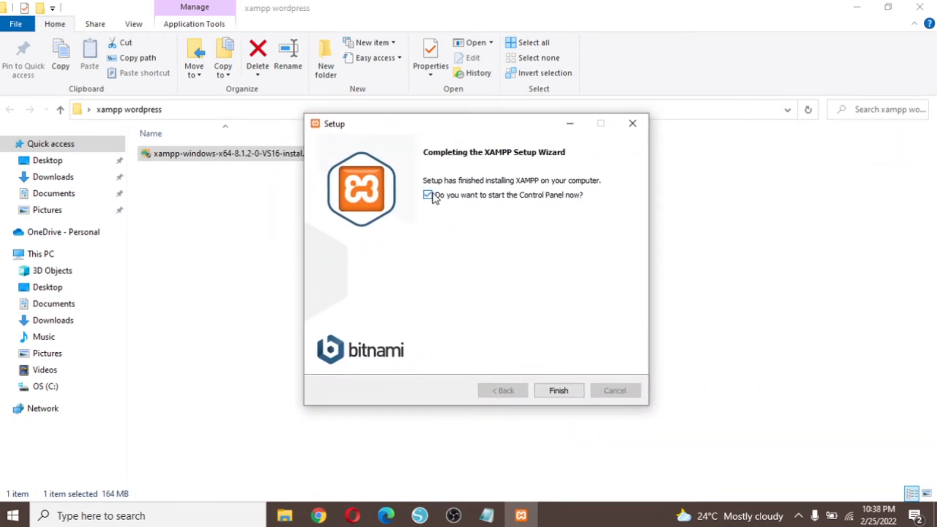
Finish setup, start Apache and MySQL in the XAMPP Control Panel, then minimize it.
left_click(559, 393)
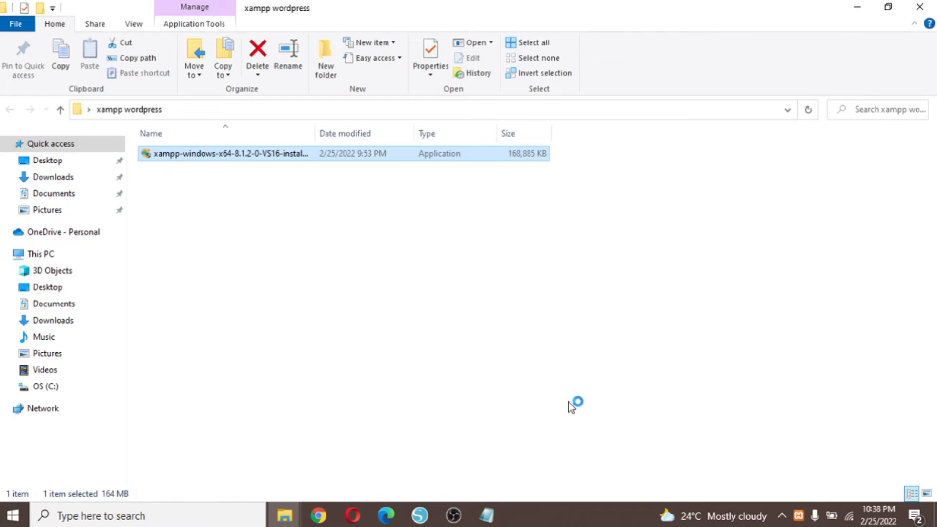
left_click_drag(251, 14, 533, 109)
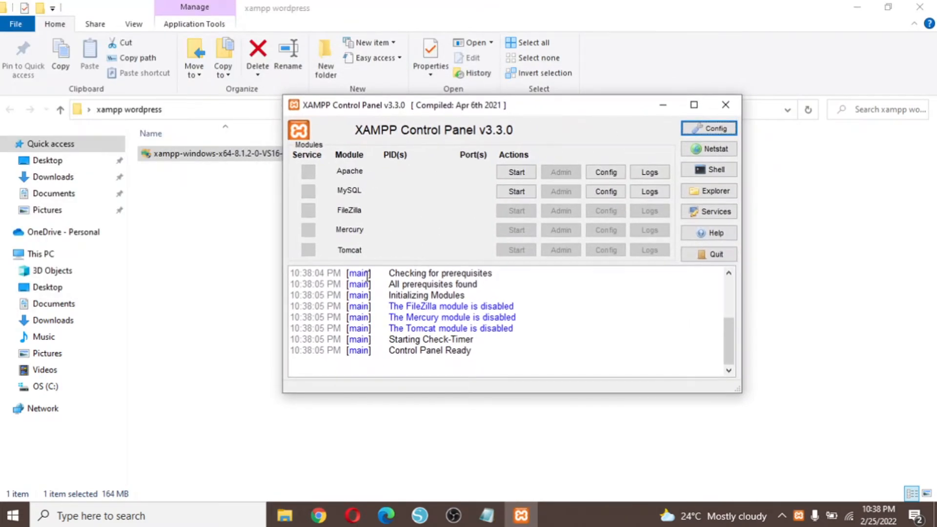
left_click_drag(512, 107, 508, 131)
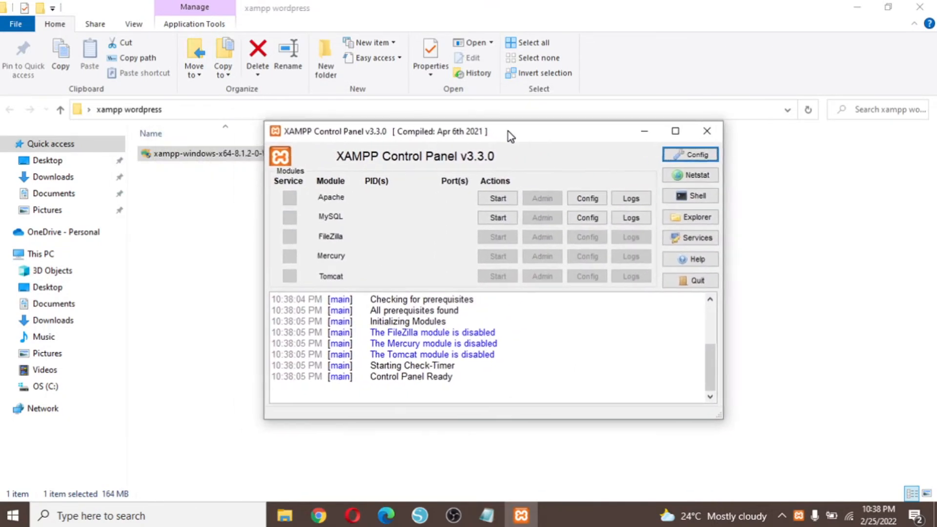
left_click(512, 201)
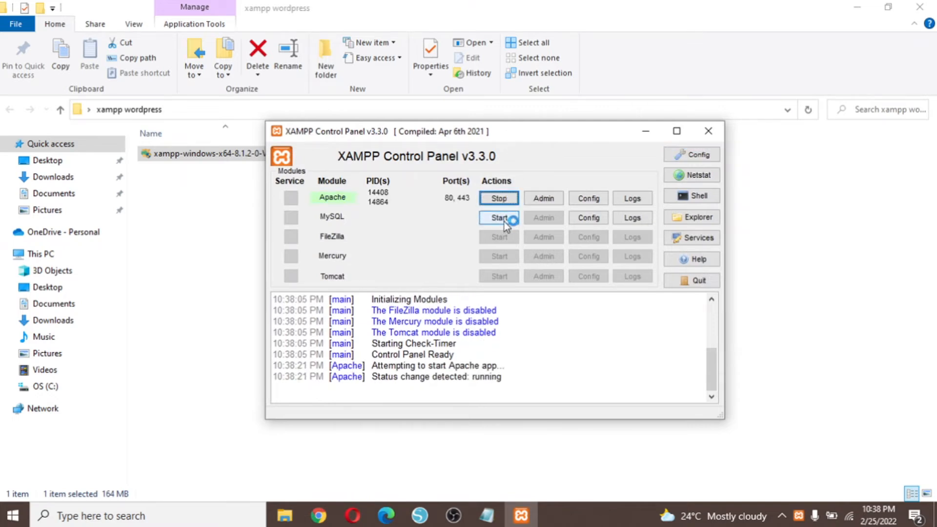
left_click(507, 221)
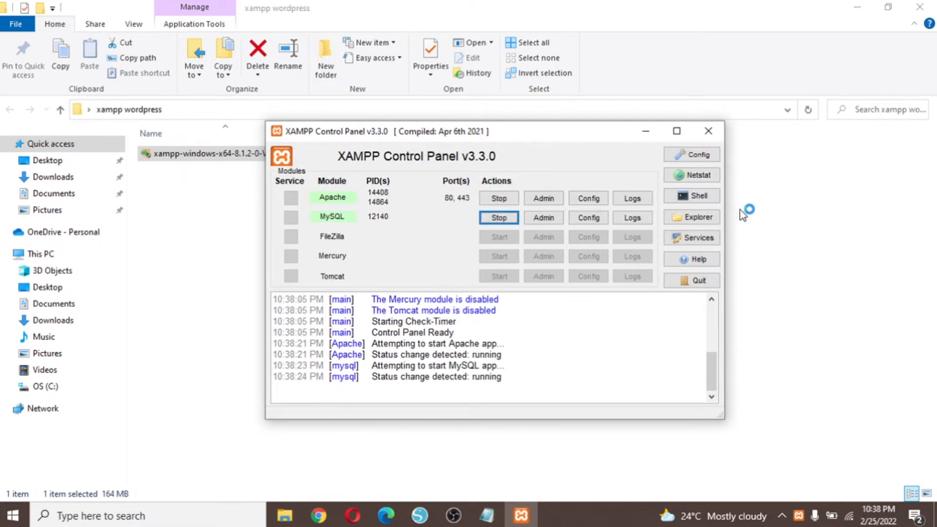
left_click(647, 133)
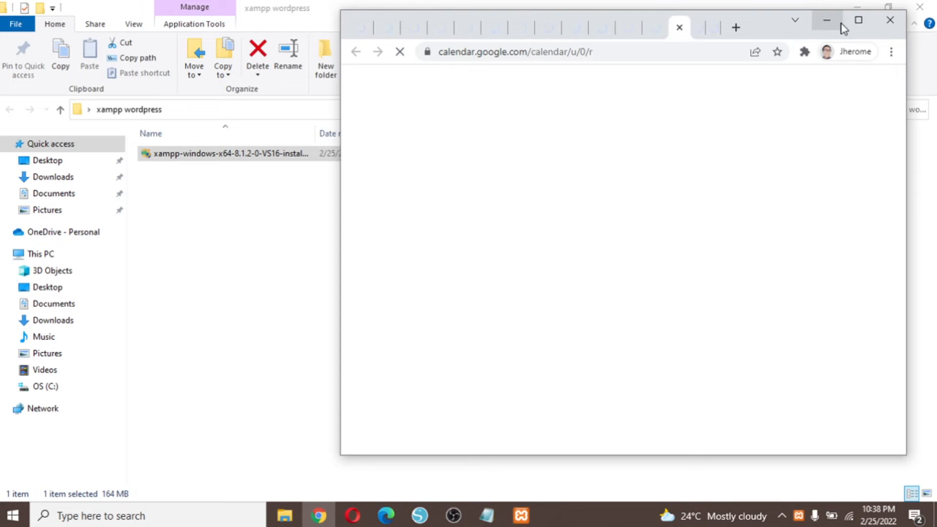
Maximize Chrome and load wordpress.org.
left_click(855, 23)
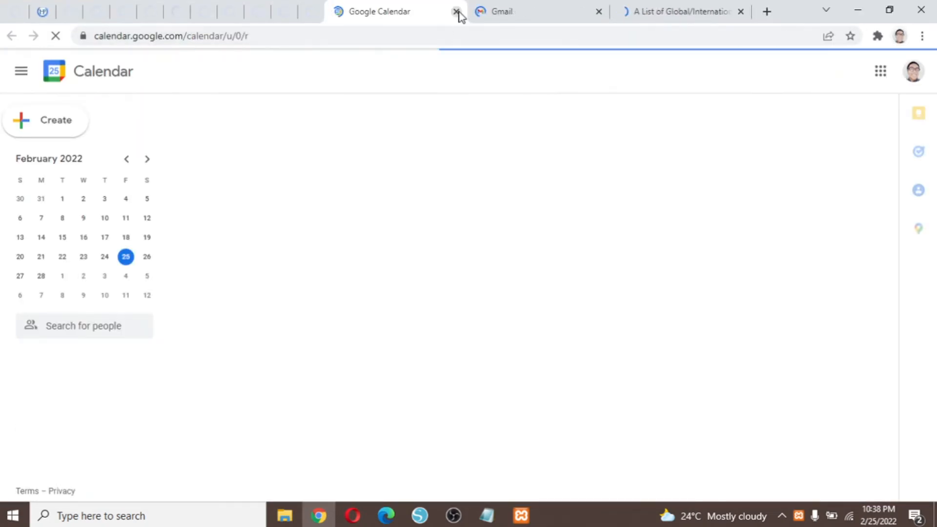
left_click(661, 10)
left_click(571, 38)
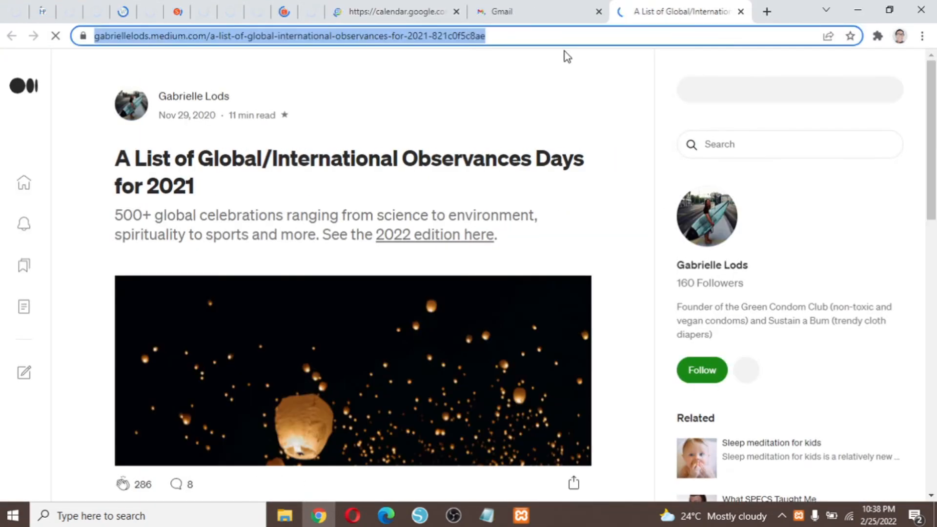
type("wor")
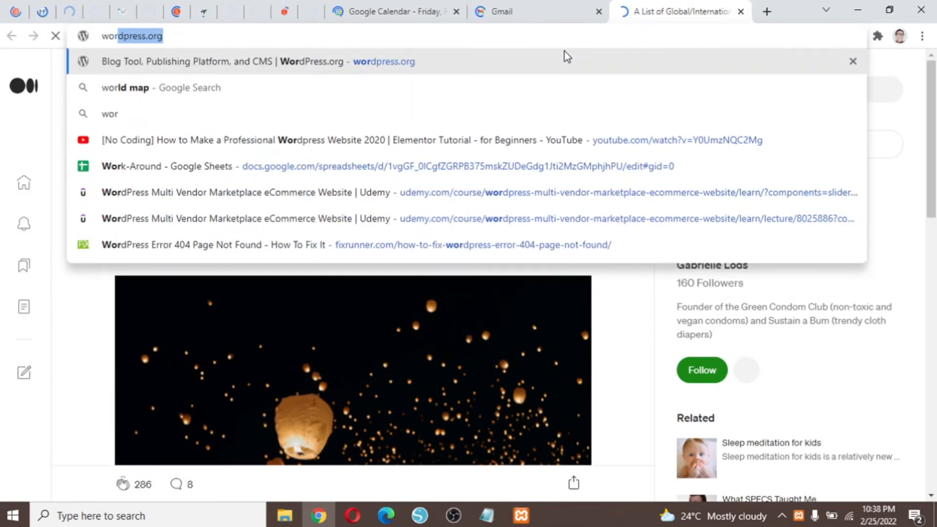
key("Right")
key("Return")
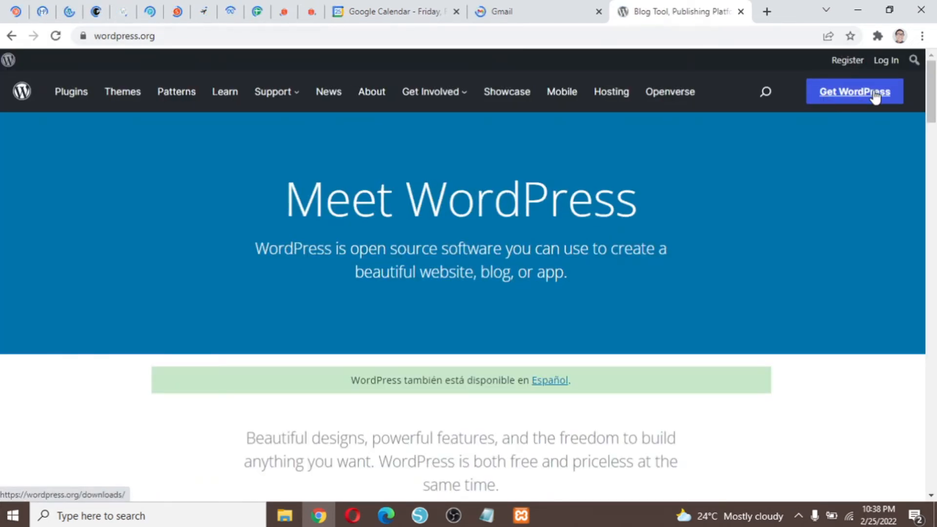
Download WordPress 5.9.1 to the Desktop and close the download tab.
left_click(874, 96)
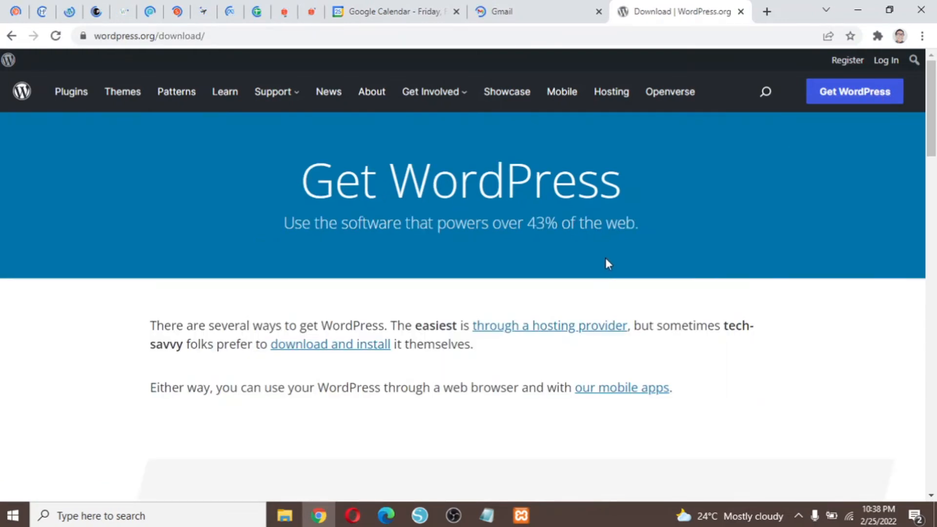
scroll(605, 258, "down", 15)
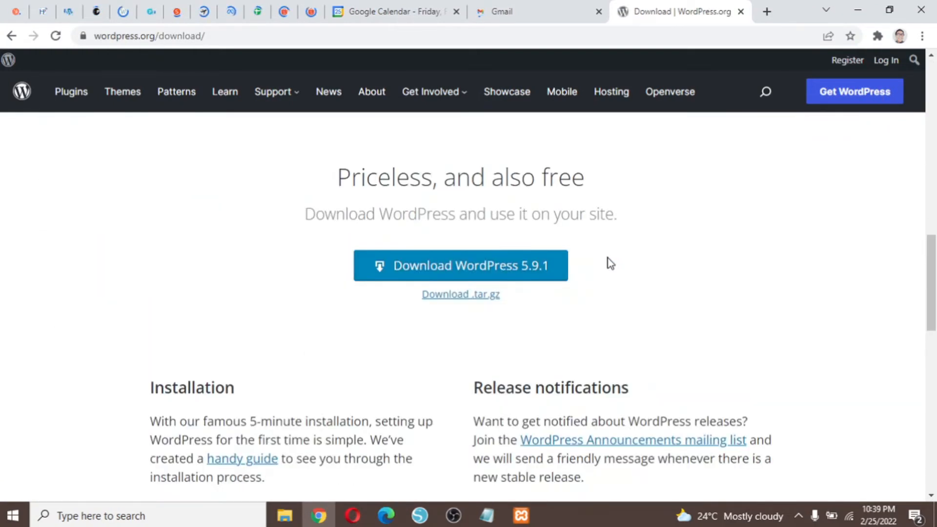
left_click(480, 271)
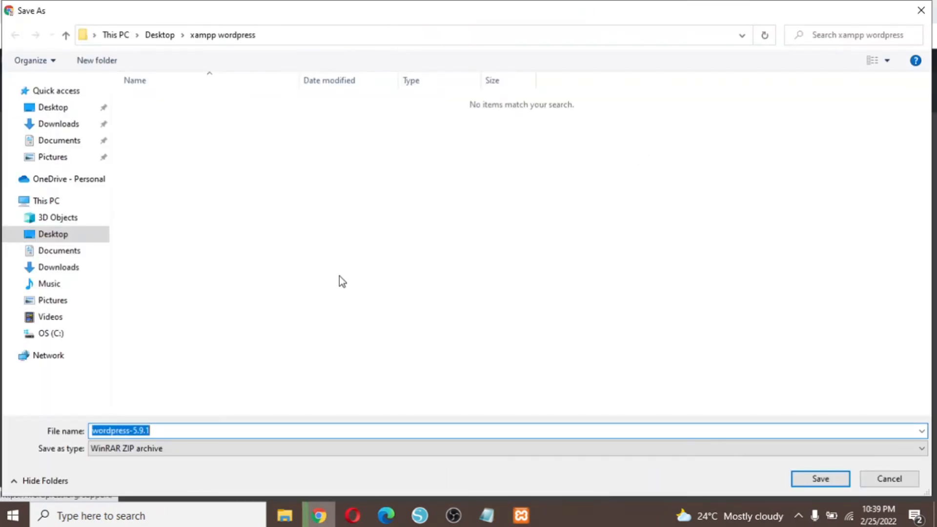
left_click(165, 39)
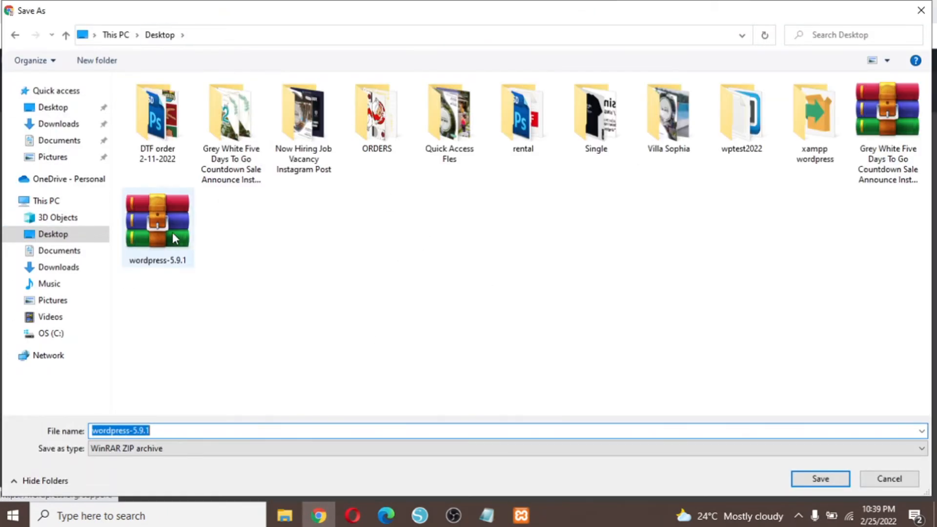
left_click(901, 485)
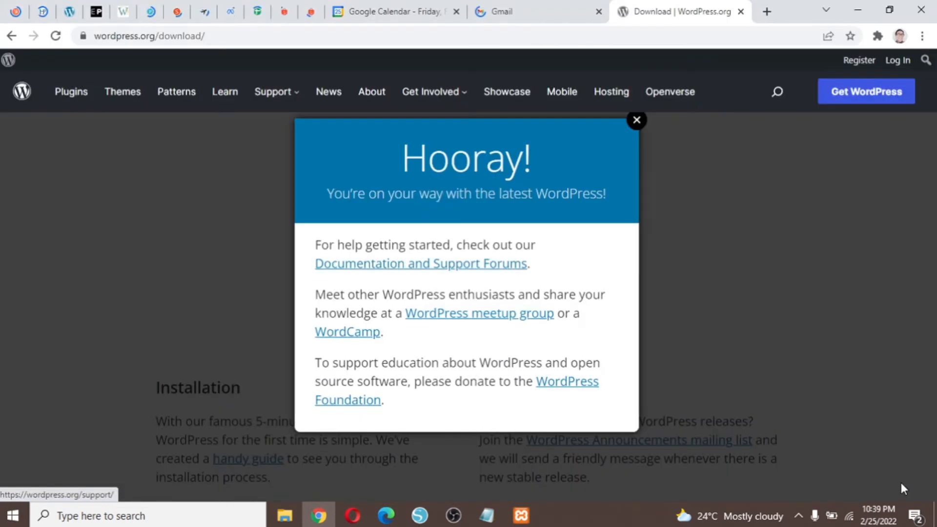
left_click(744, 11)
left_click(860, 9)
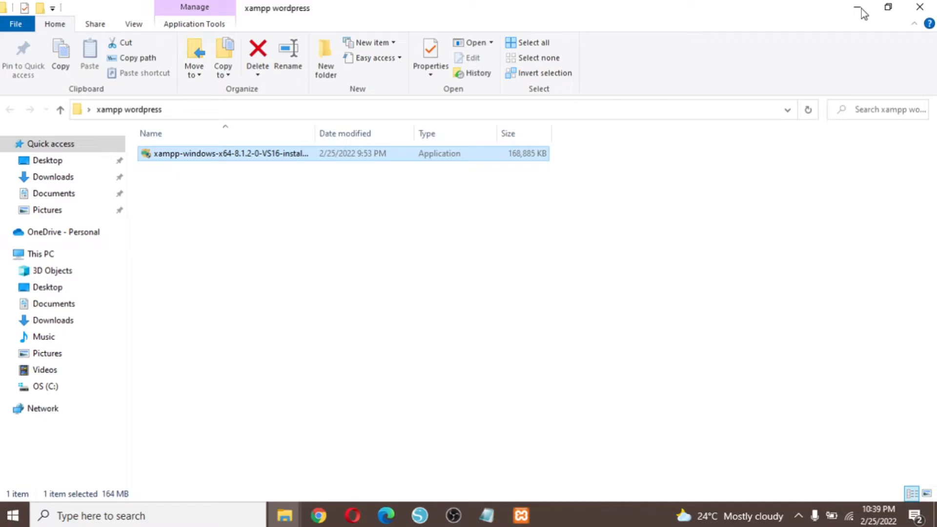
Close the open File Explorer windows to reveal the desktop.
left_click(860, 10)
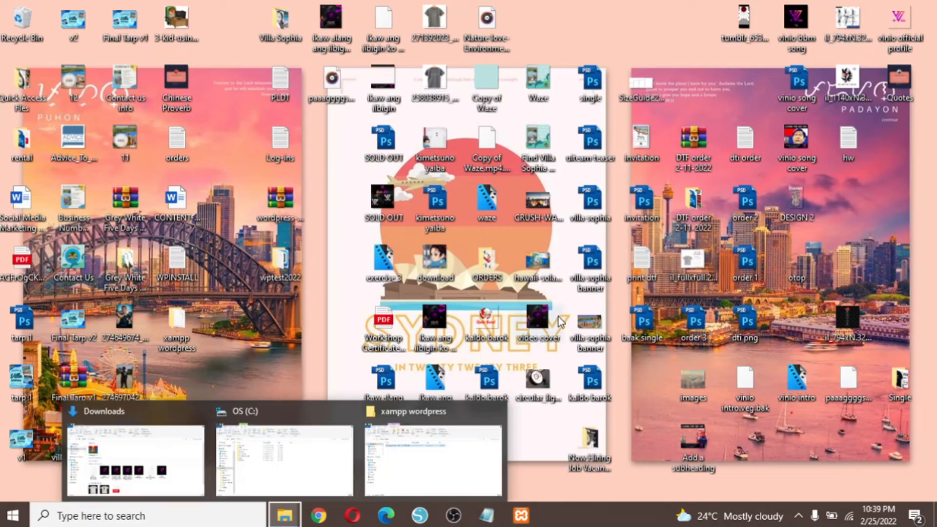
right_click(284, 515)
left_click(284, 515)
left_click(434, 458)
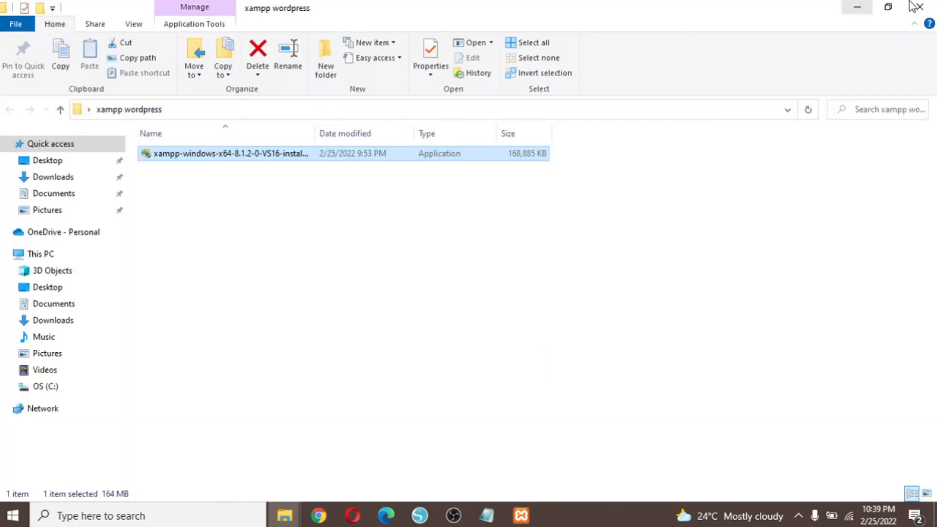
left_click(916, 7)
mouse_move(284, 515)
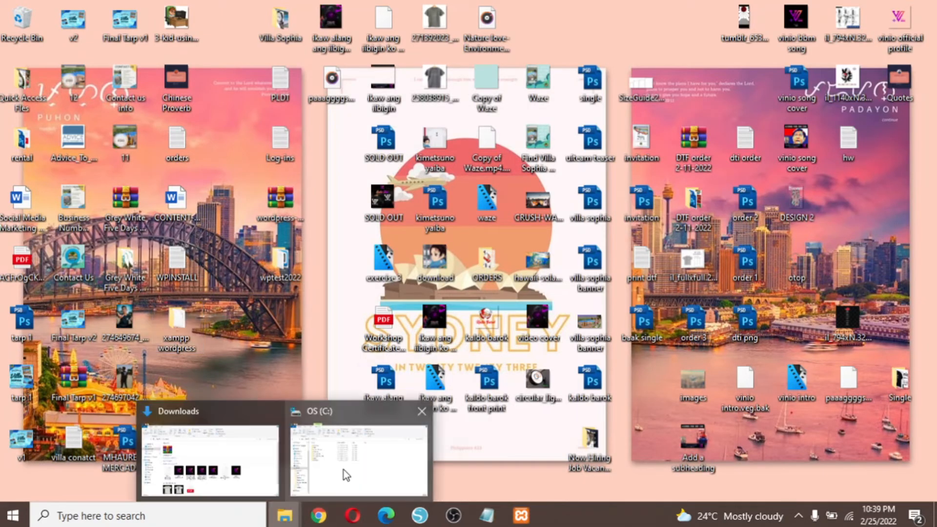
left_click(337, 481)
left_click(916, 6)
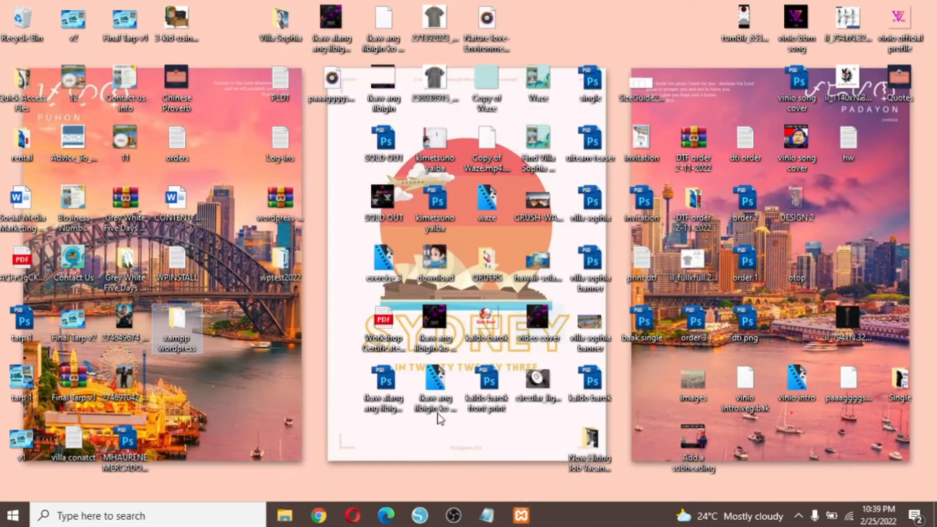
left_click(288, 514)
left_click(922, 6)
Extract wordpress-5.9.1 onto the desktop and move the wordpress folder below wptest2022.
left_click(283, 205)
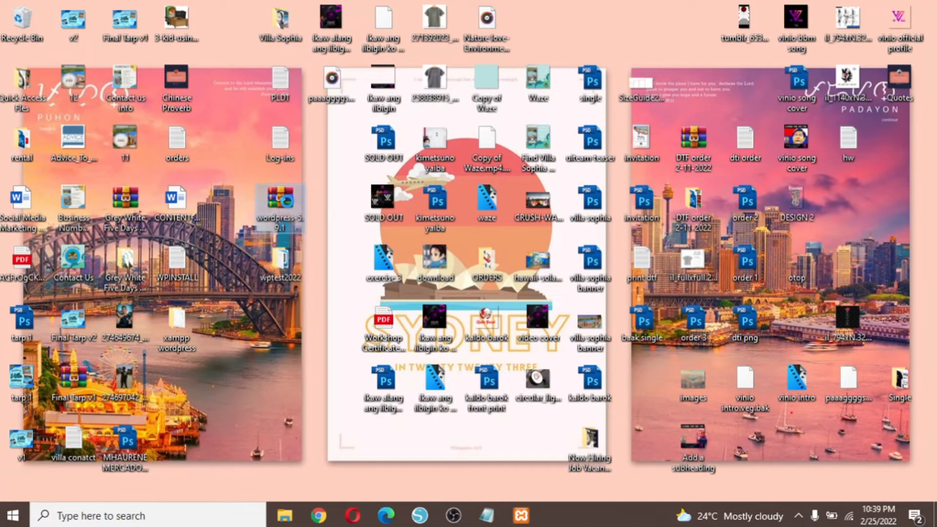
right_click(288, 203)
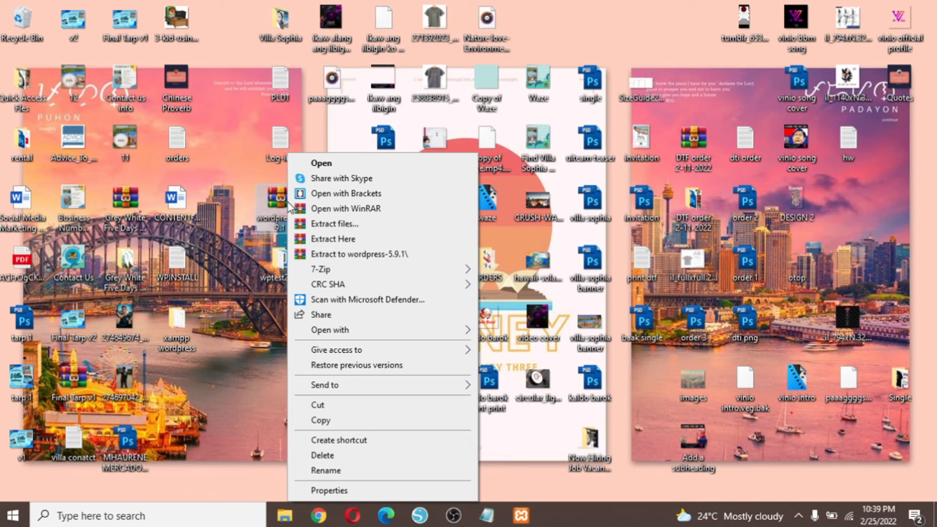
left_click(382, 239)
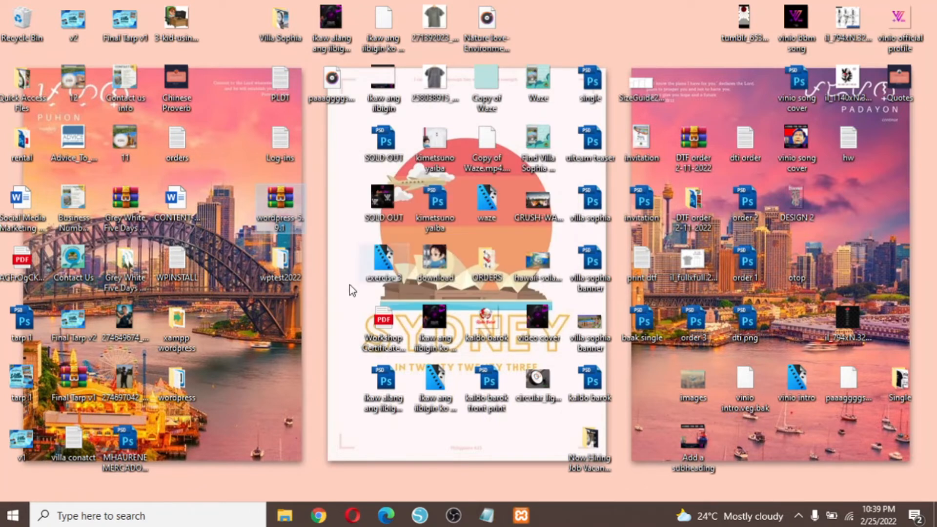
left_click_drag(174, 383, 283, 330)
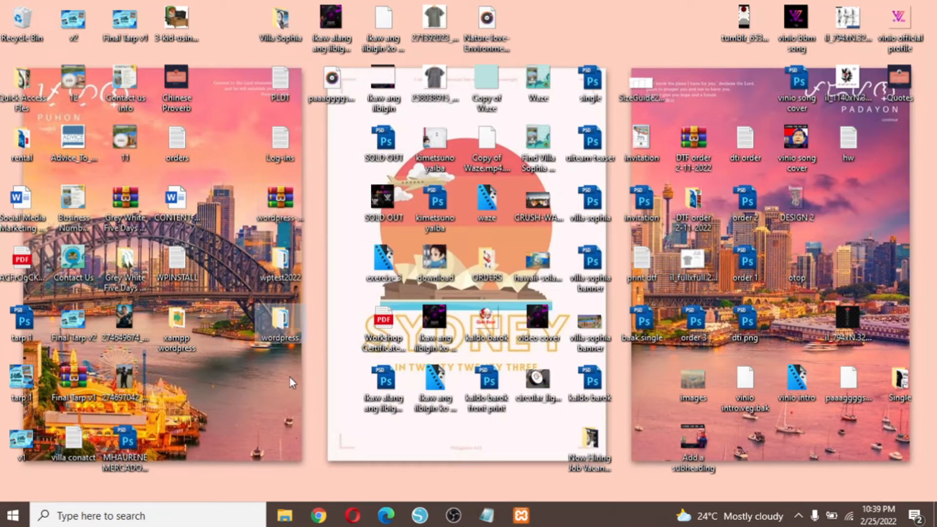
Rename the desktop wordpress folder to 'jher' and open File Explorer on This PC.
right_click(285, 332)
left_click(350, 468)
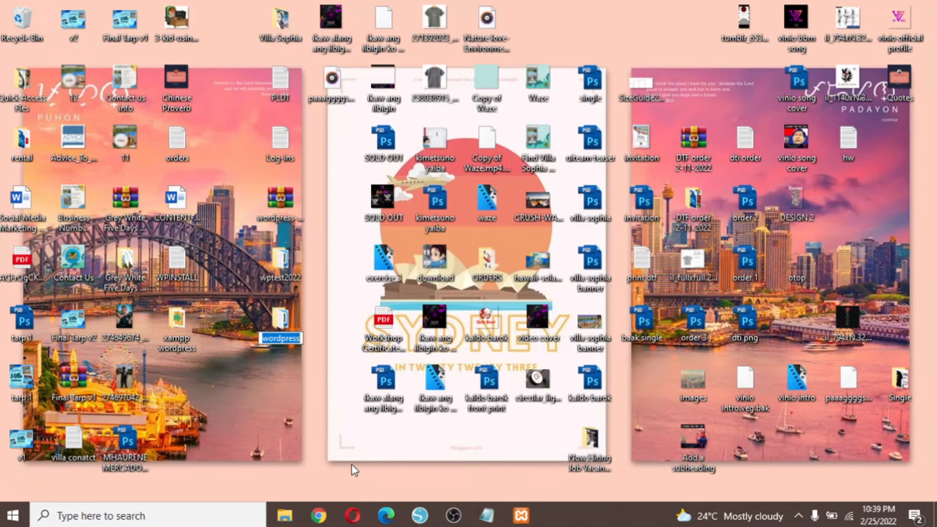
type("jher")
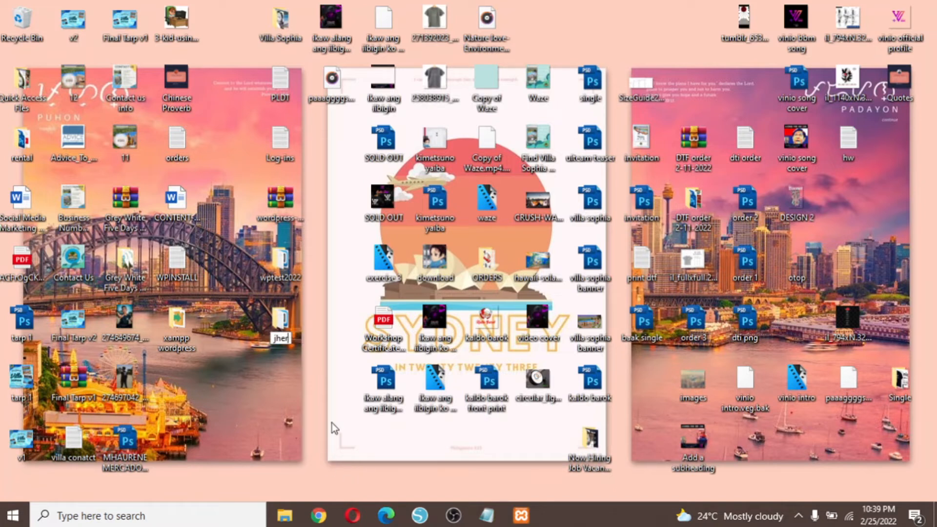
key("Return")
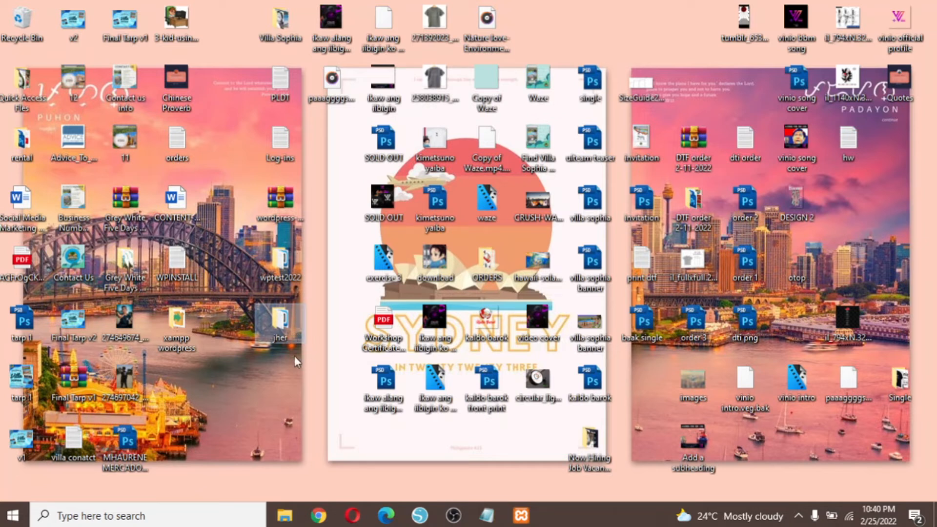
left_click(285, 516)
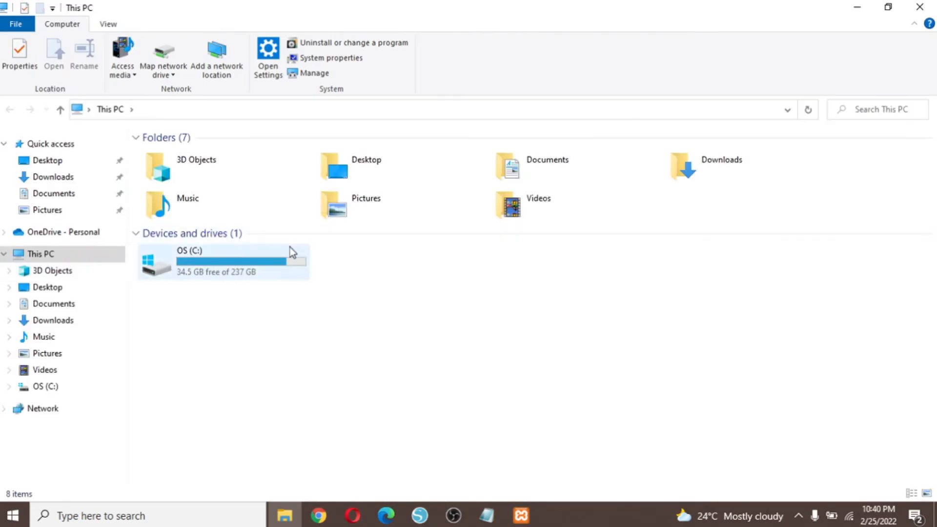
Open the OS (C:) drive and then its xampp folder.
left_click(286, 269)
double_click(285, 269)
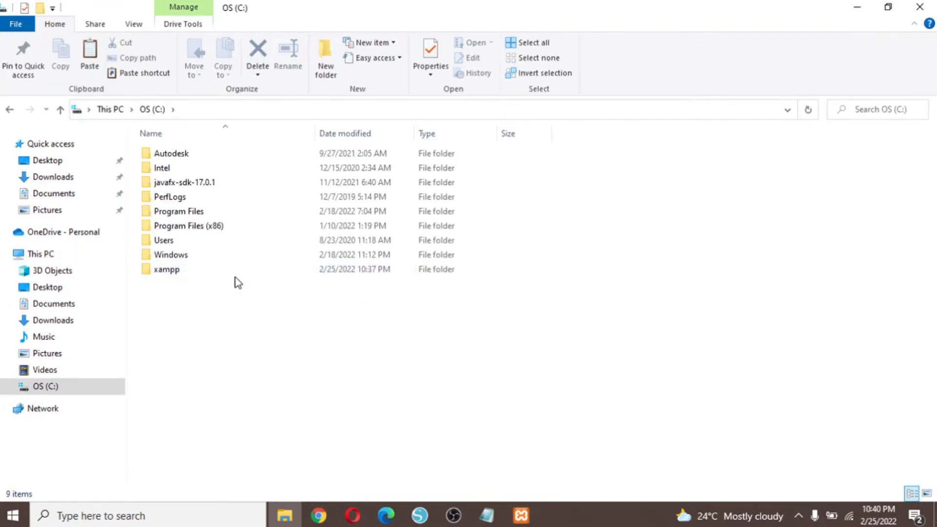
left_click(70, 289)
left_click(60, 389)
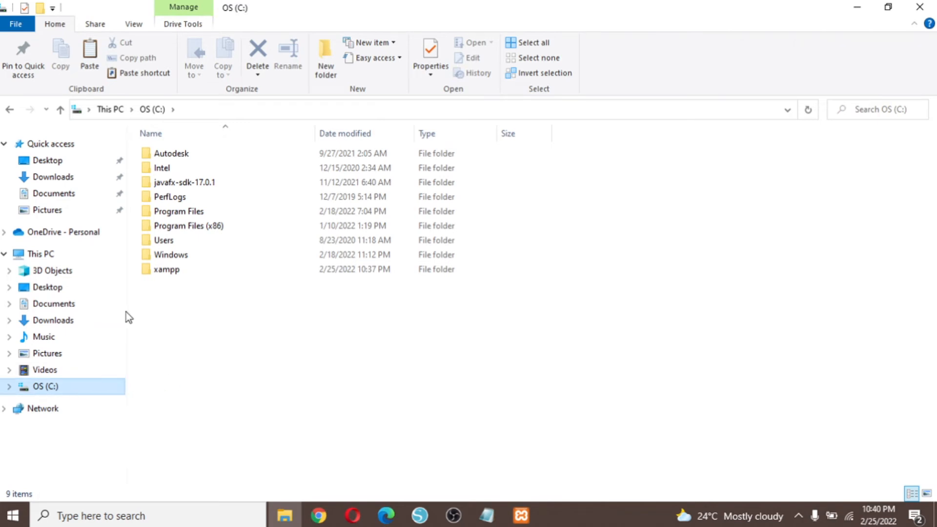
left_click(180, 271)
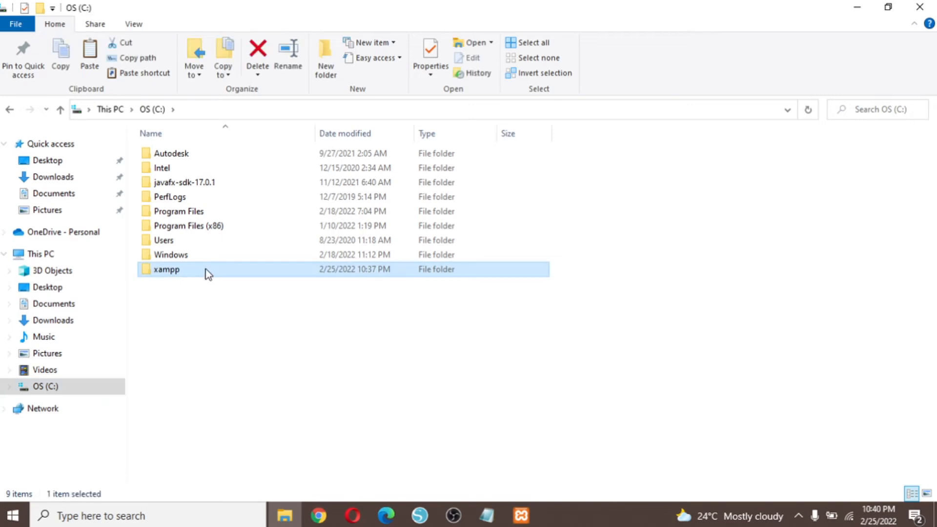
double_click(204, 270)
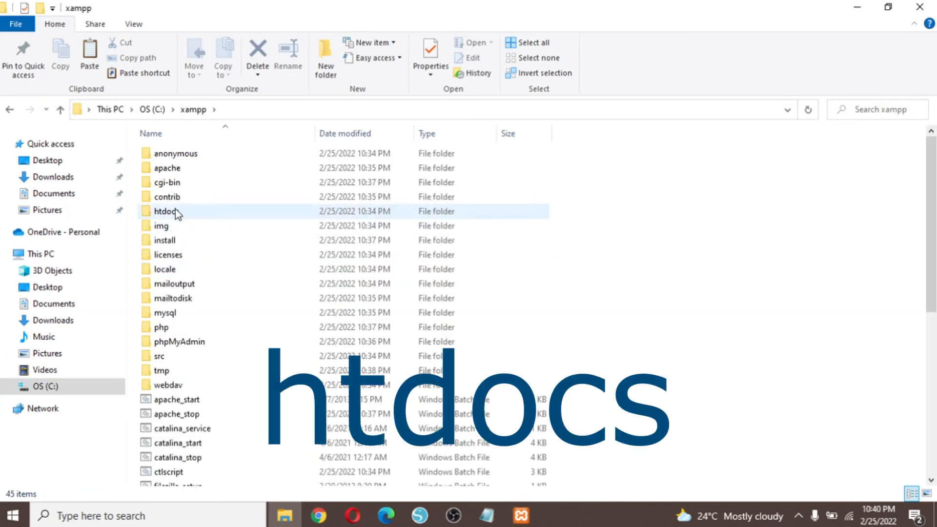
Try Large icons and Details views, then open the htdocs folder.
scroll(319, 320, "up", 2)
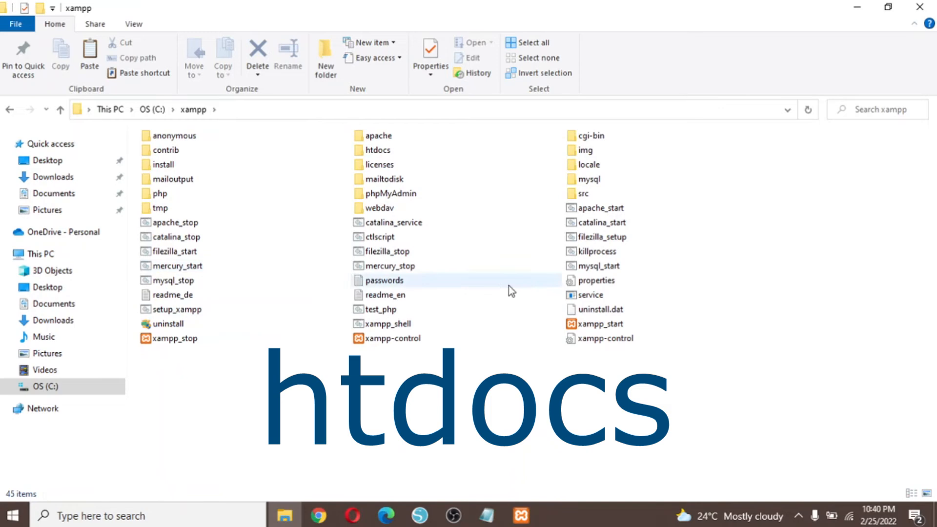
scroll(415, 272, "up", 1)
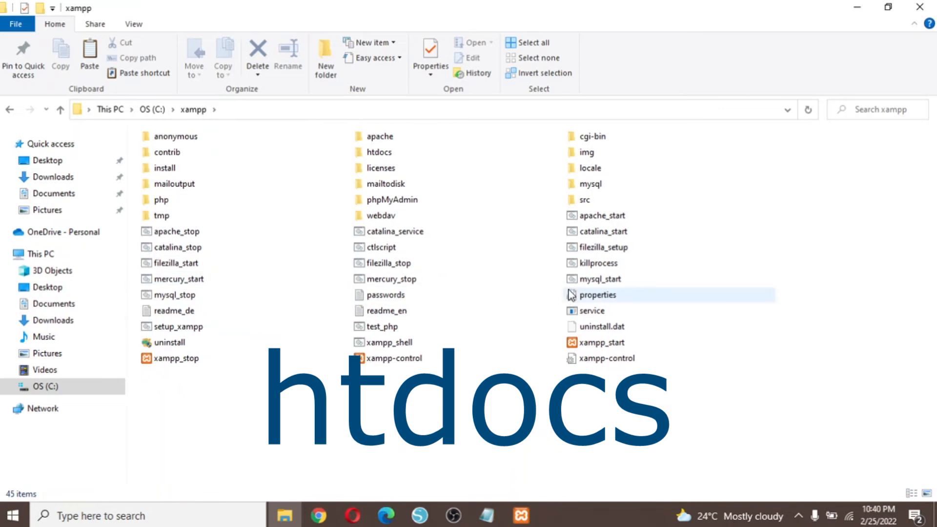
left_click(927, 493)
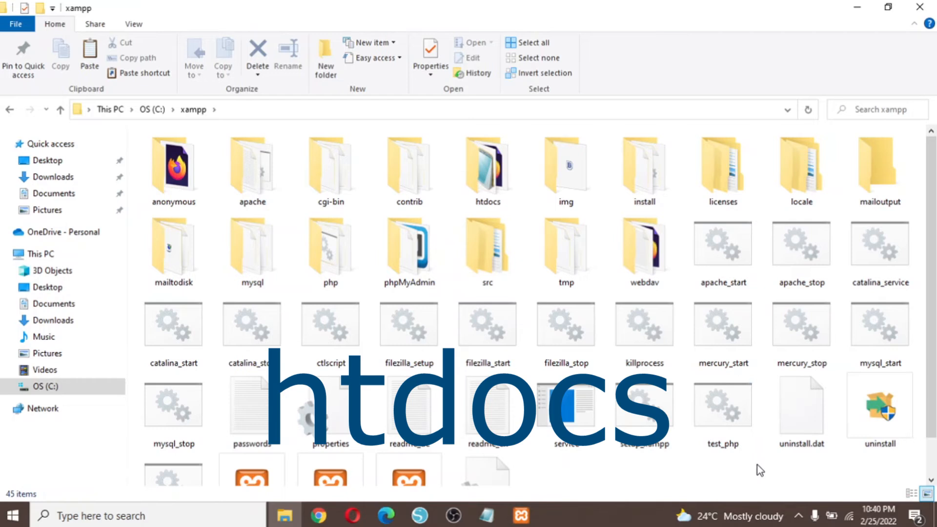
left_click(914, 495)
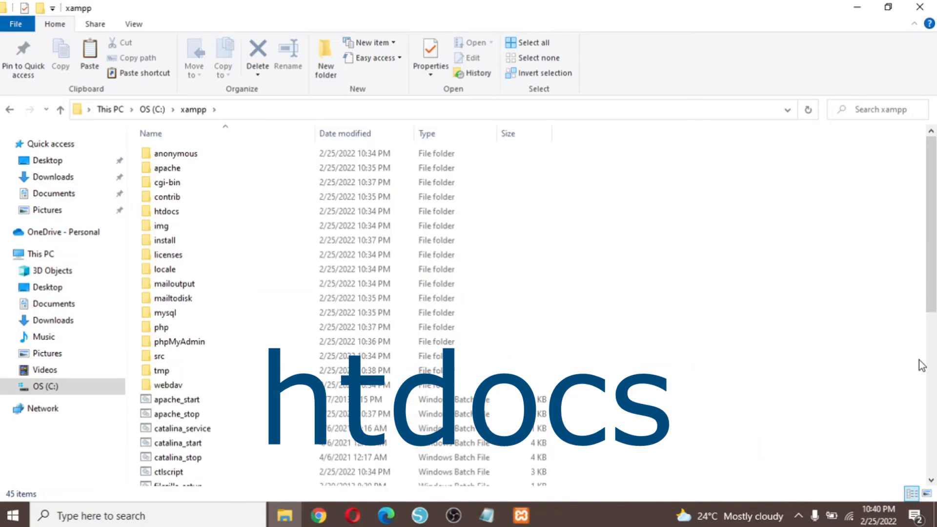
left_click(927, 493)
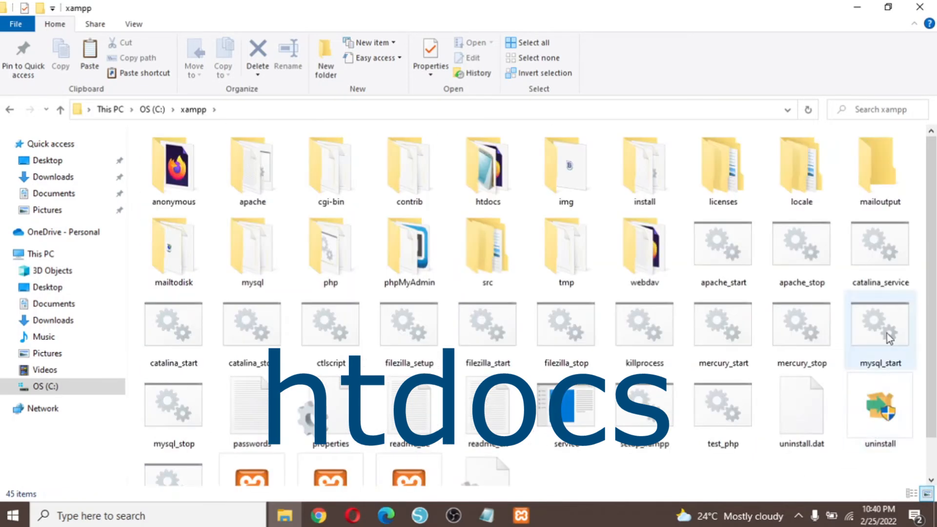
left_click(912, 495)
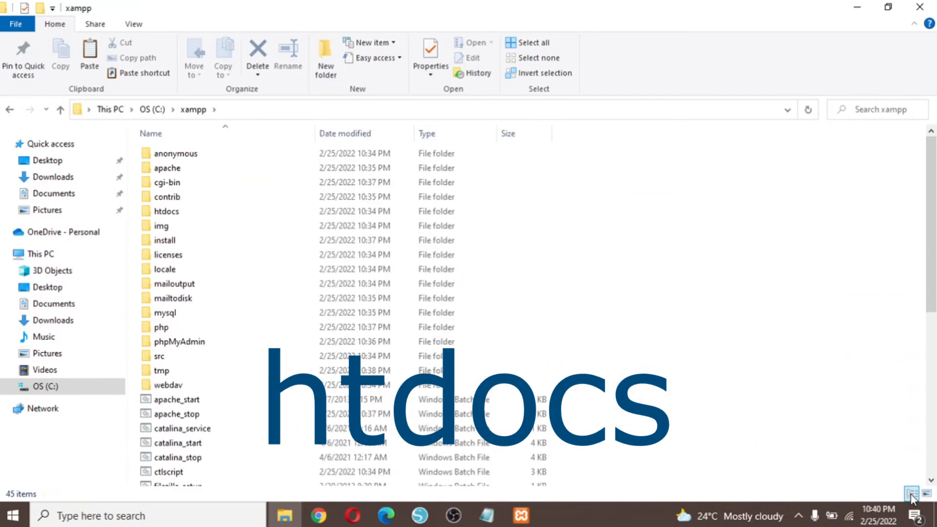
left_click(924, 494)
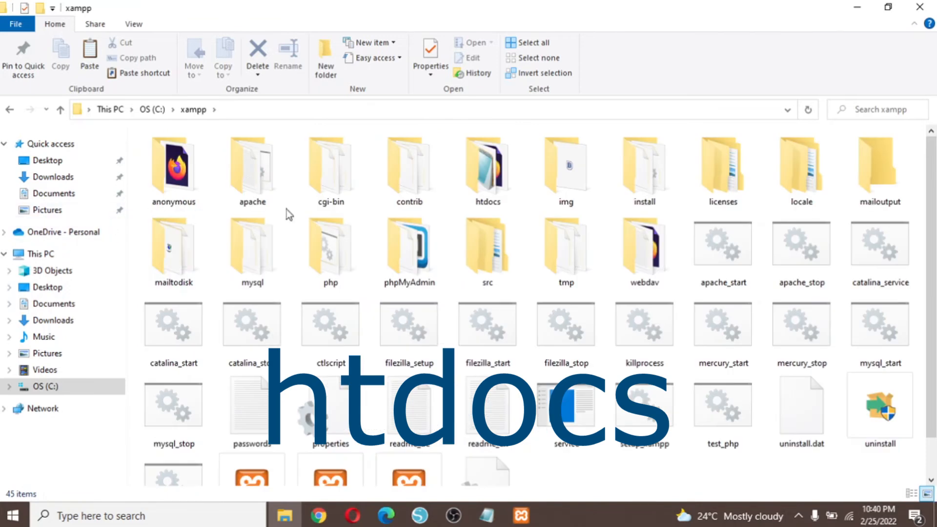
left_click(488, 168)
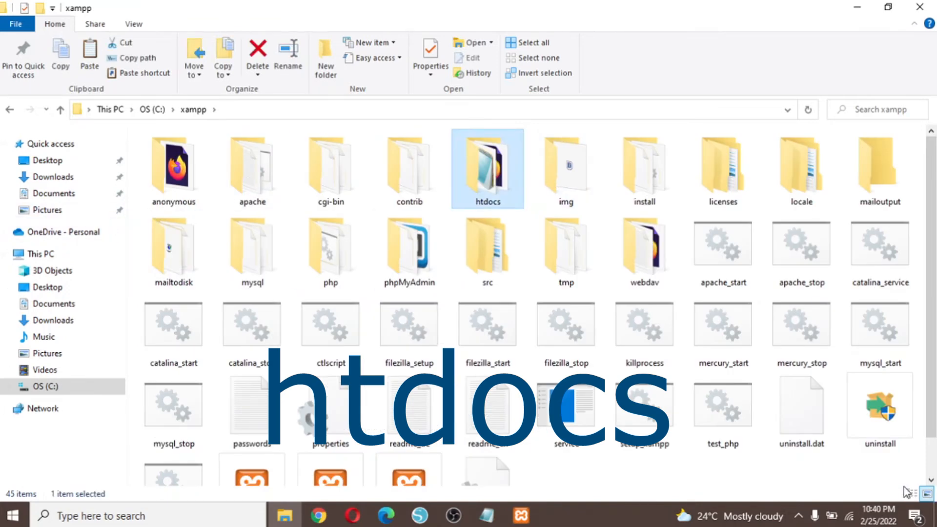
left_click(912, 493)
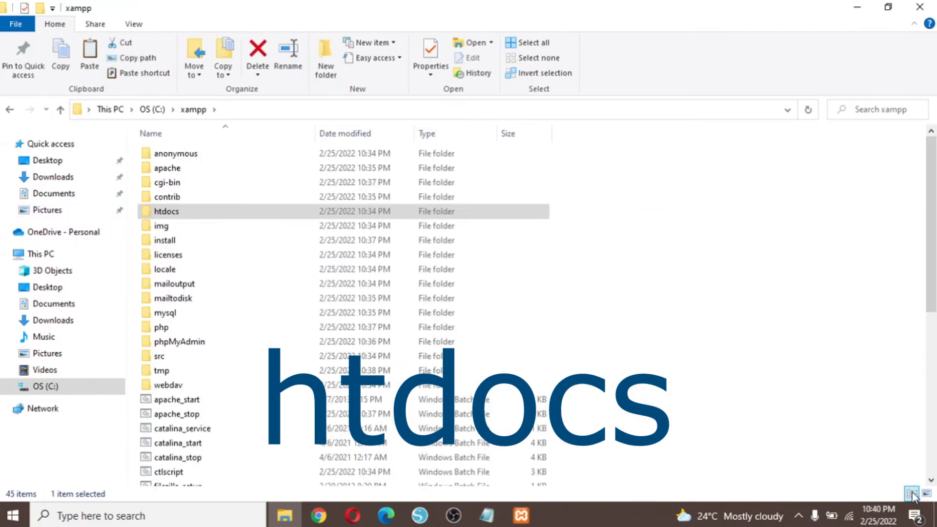
double_click(211, 214)
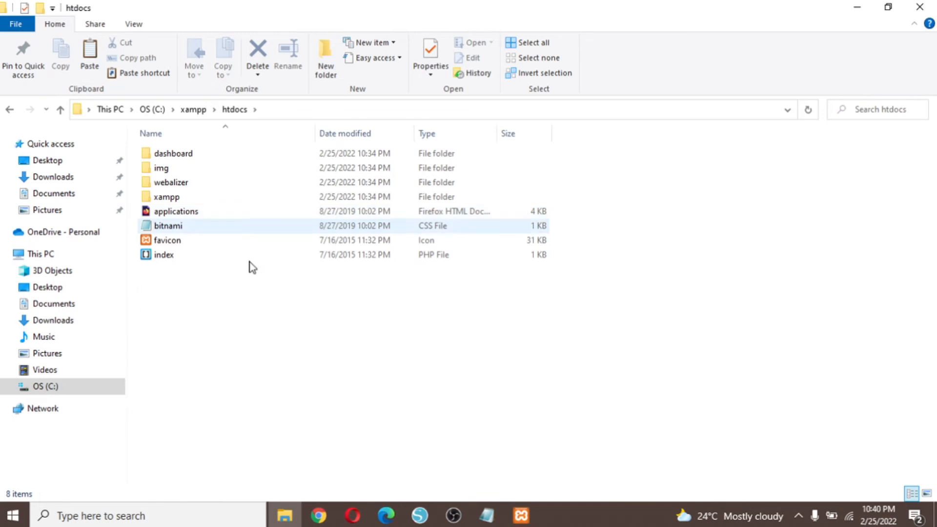
Paste the jher folder from the Desktop into C:\xampp\htdocs and close File Explorer.
right_click(274, 337)
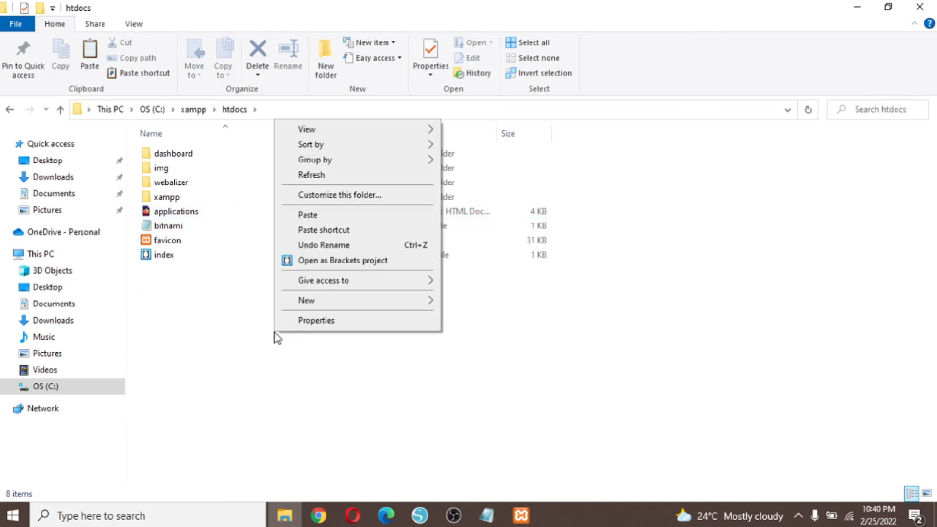
left_click(338, 219)
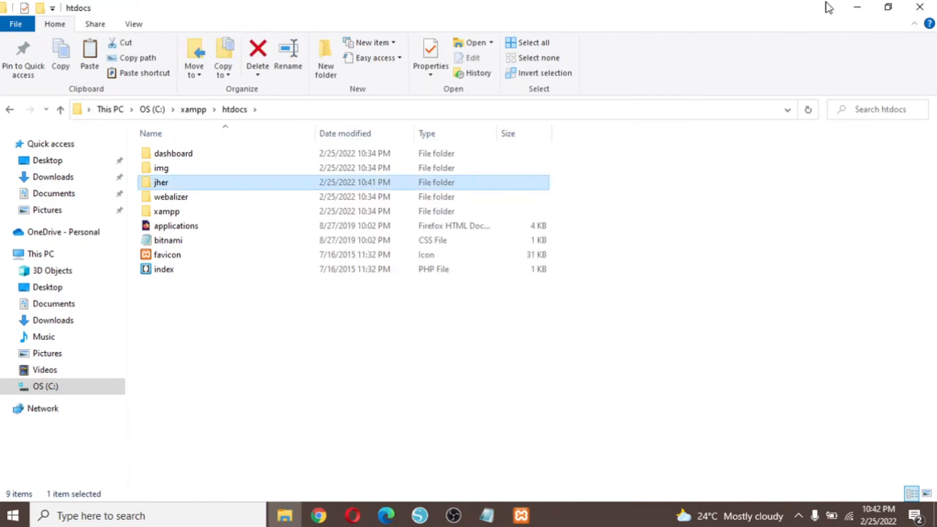
left_click(923, 9)
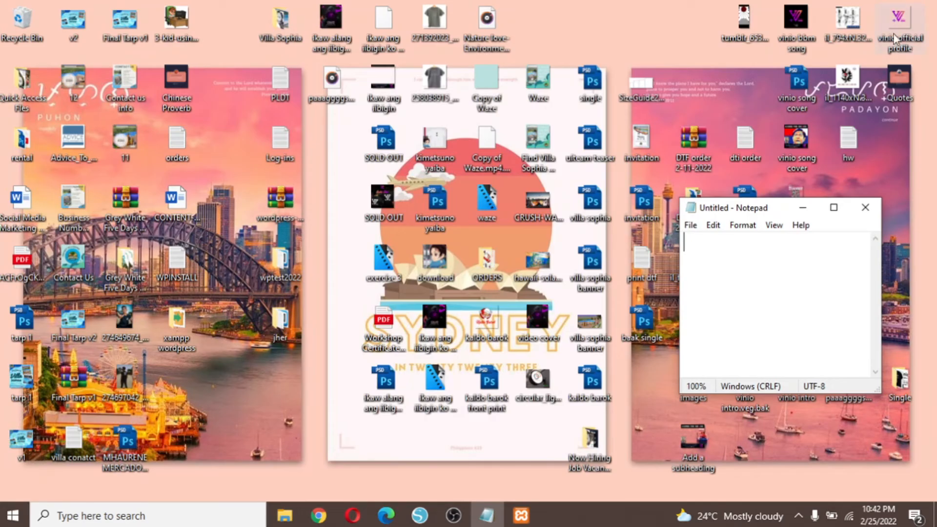
Load localhost/jher in a new Chrome tab to reach the WordPress setup language page.
left_click(318, 516)
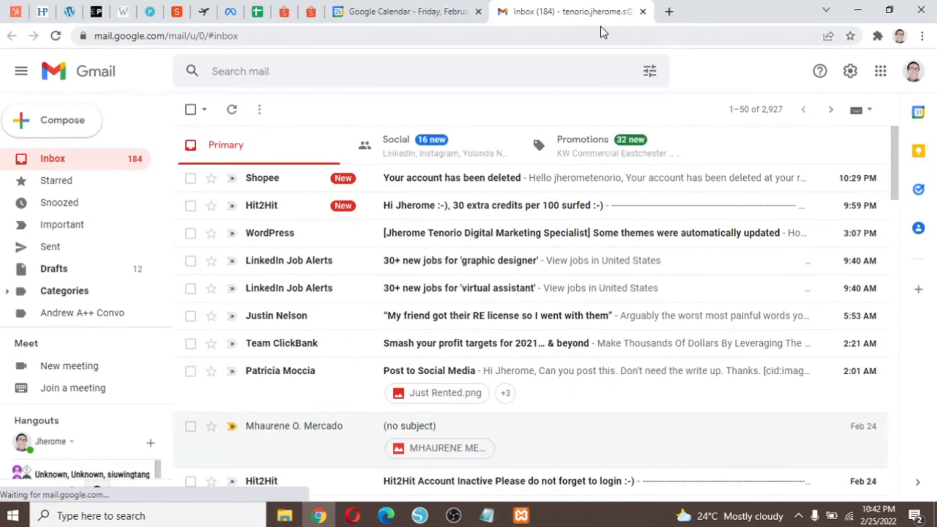
left_click(673, 10)
type("localhost")
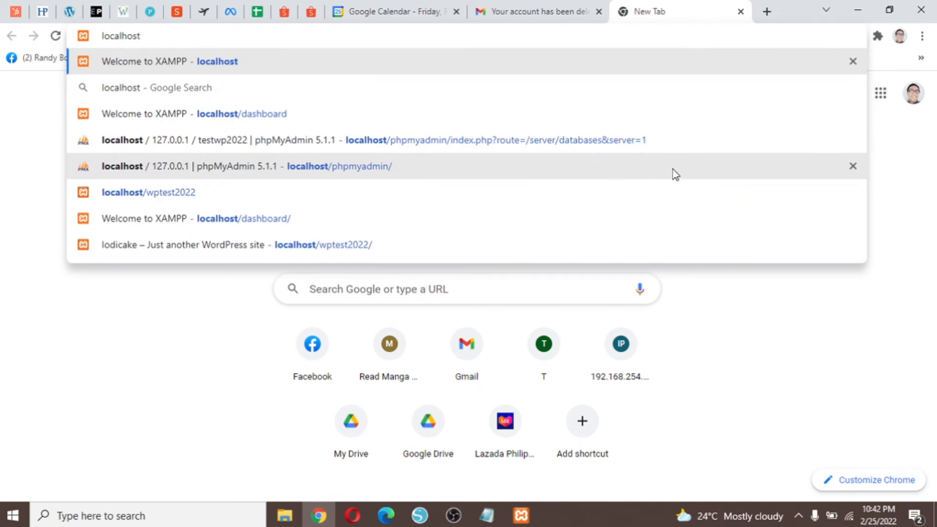
type("/")
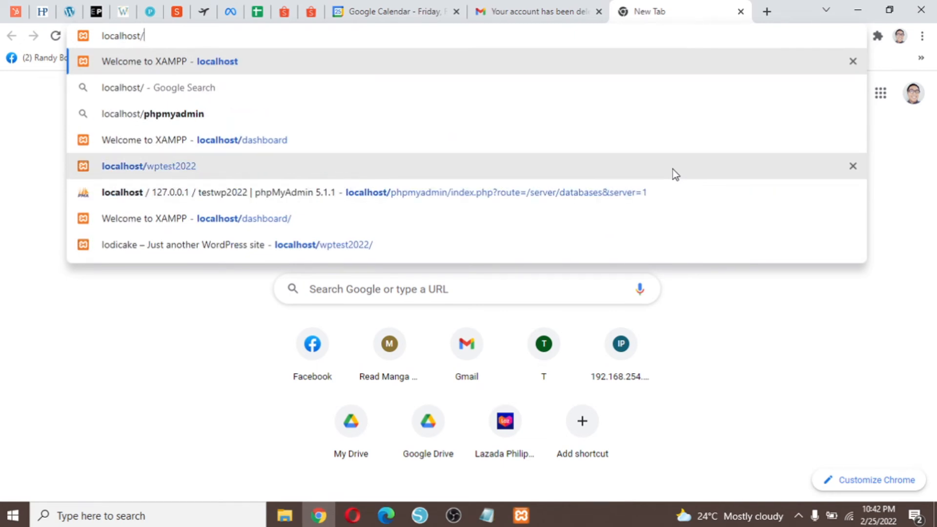
type("jher")
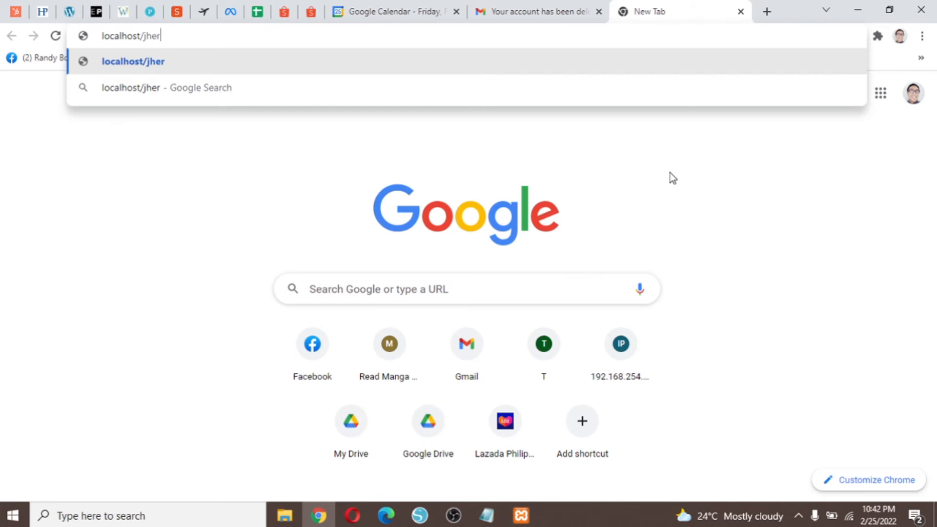
key("Return")
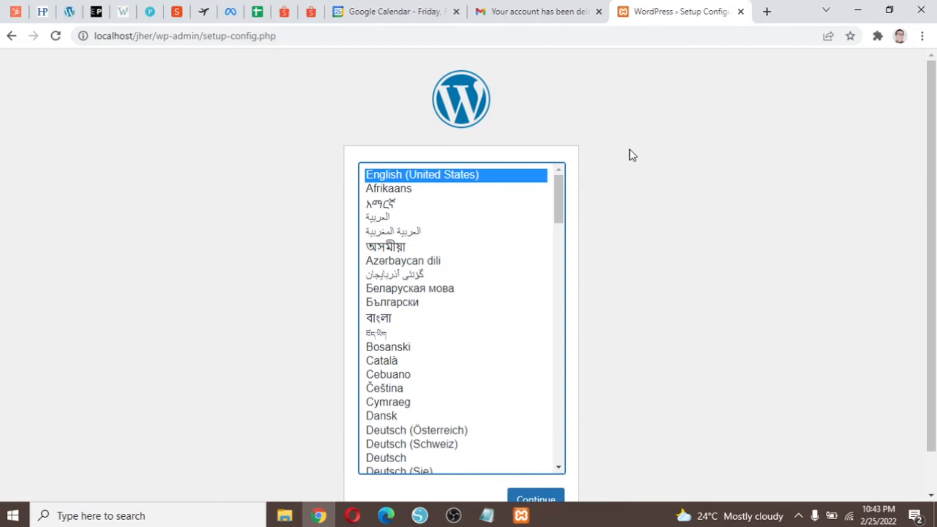
Continue WordPress setup in English (United States) to the database form, then open a new tab.
scroll(717, 147, "down", 1)
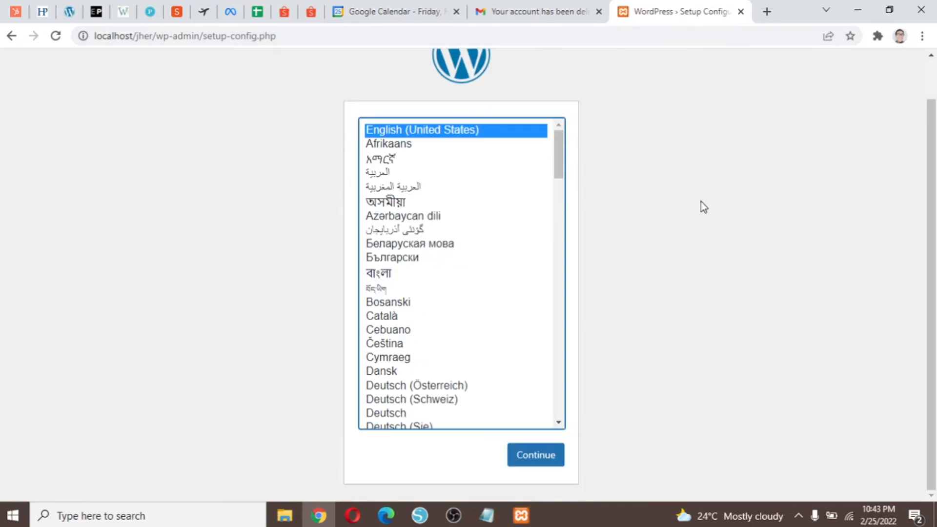
left_click(547, 469)
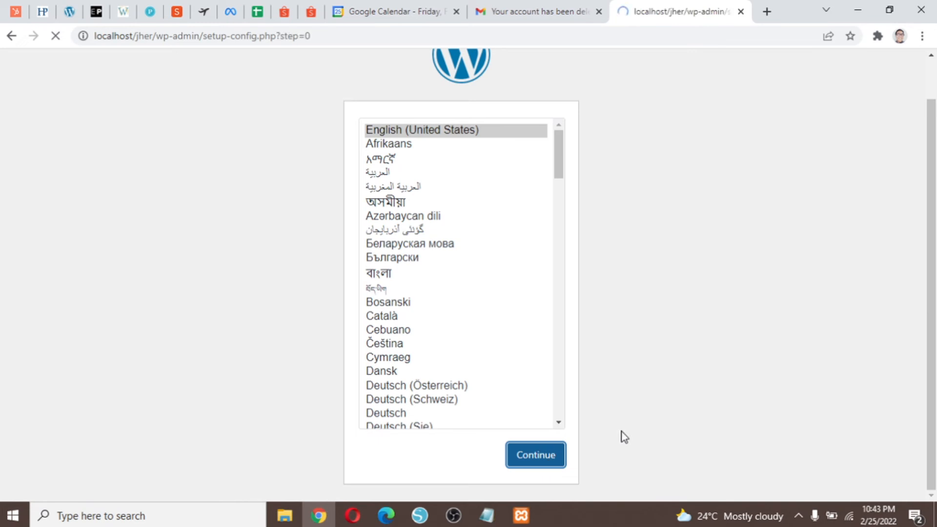
left_click(253, 431)
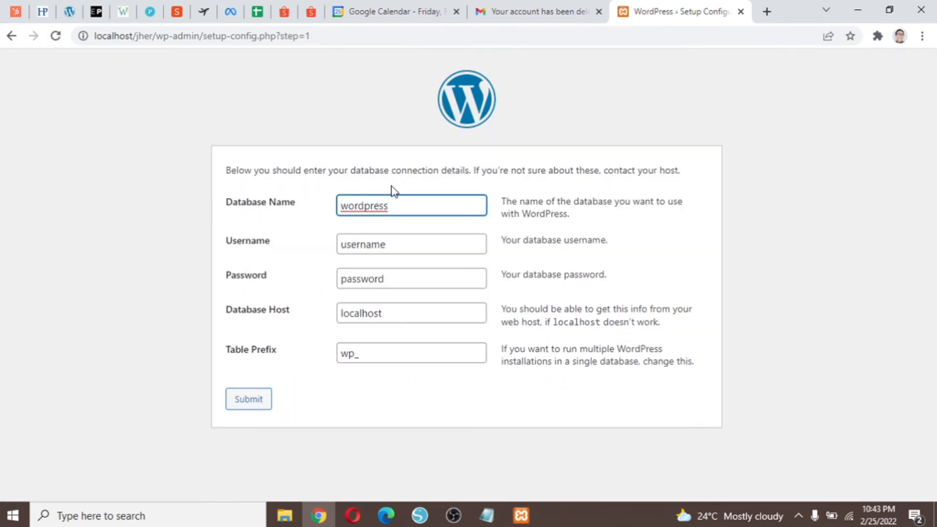
left_click_drag(432, 207, 301, 203)
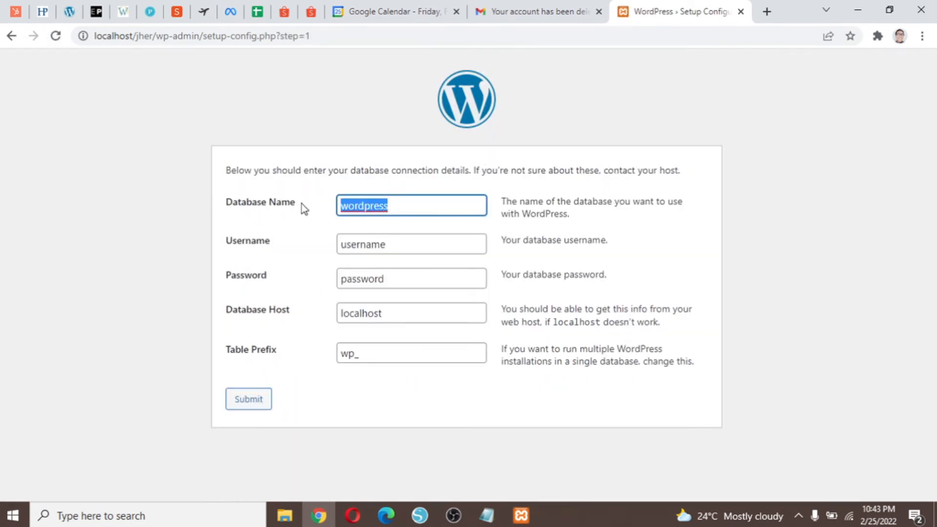
left_click(768, 14)
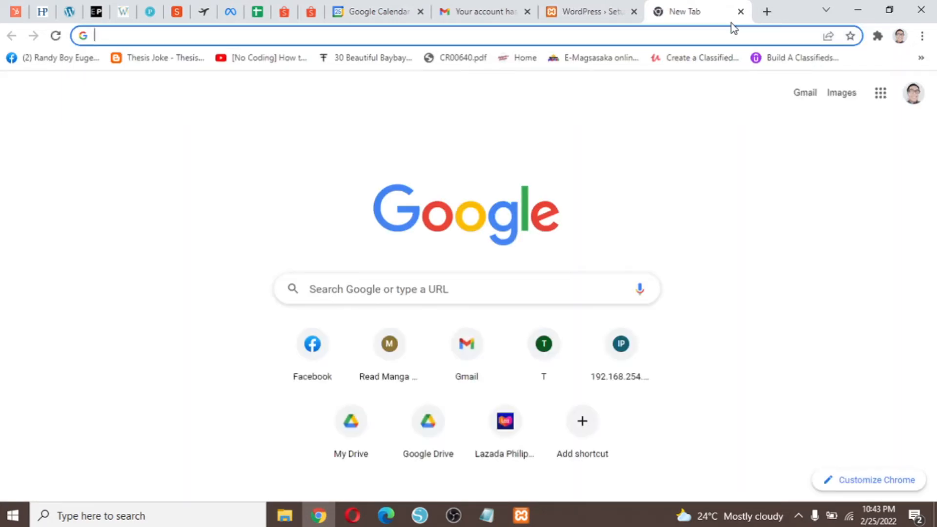
Go to localhost and open phpMyAdmin from the XAMPP dashboard.
type("local")
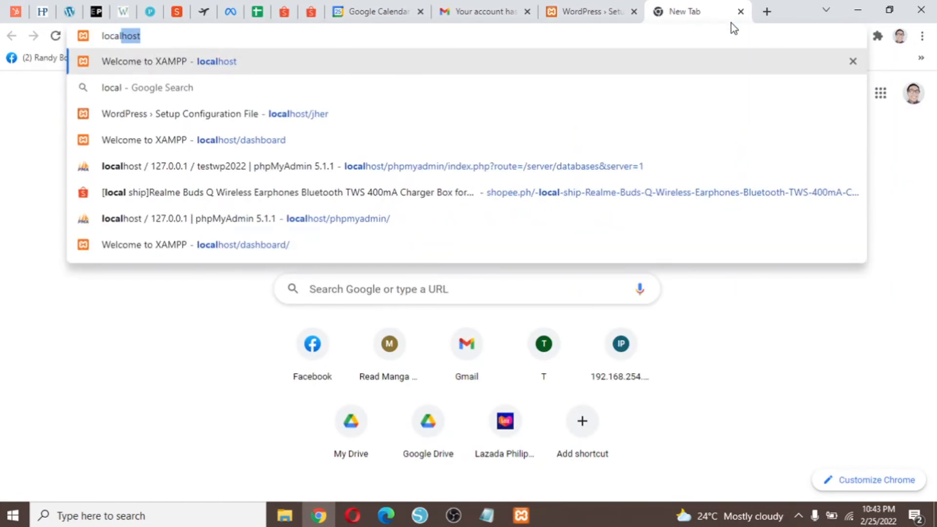
key("Return")
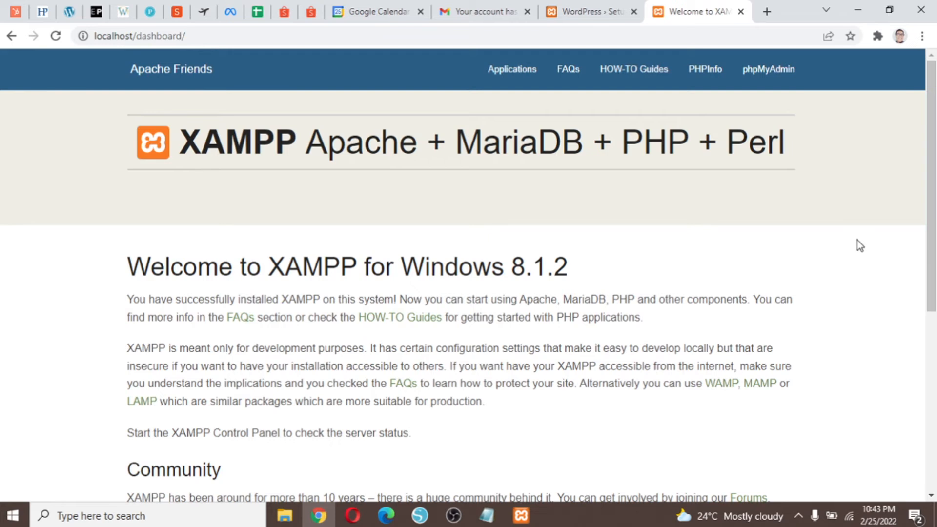
left_click(778, 85)
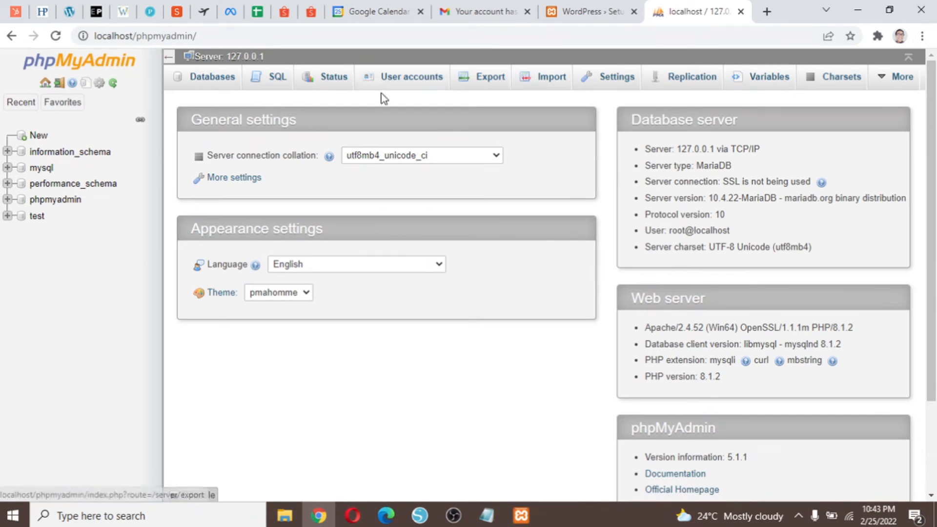
Create the database 'lodi' in phpMyAdmin and note the name 'lodi' in Notepad.
left_click(33, 137)
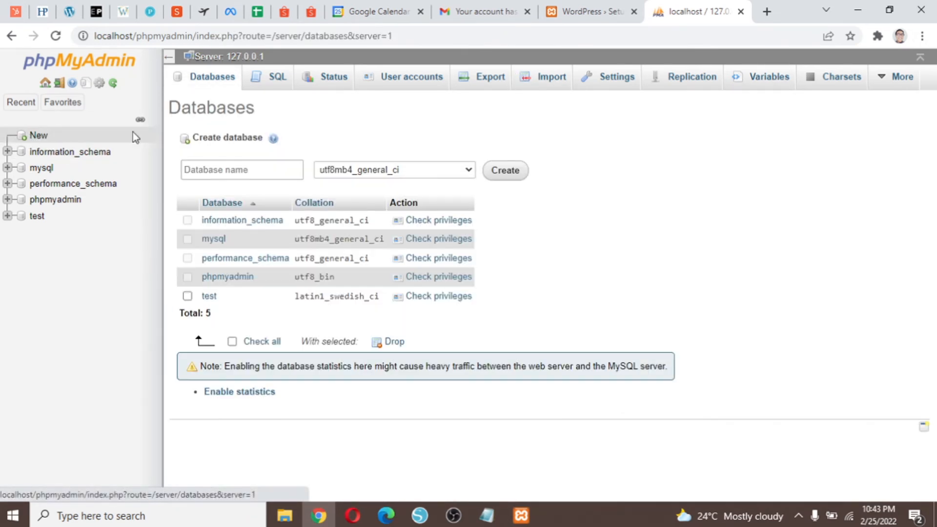
left_click(287, 179)
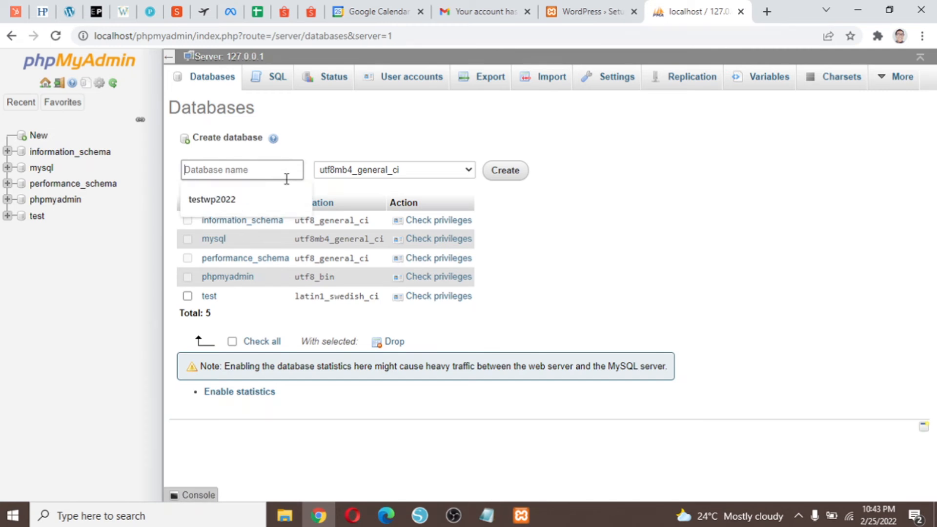
type("lodi")
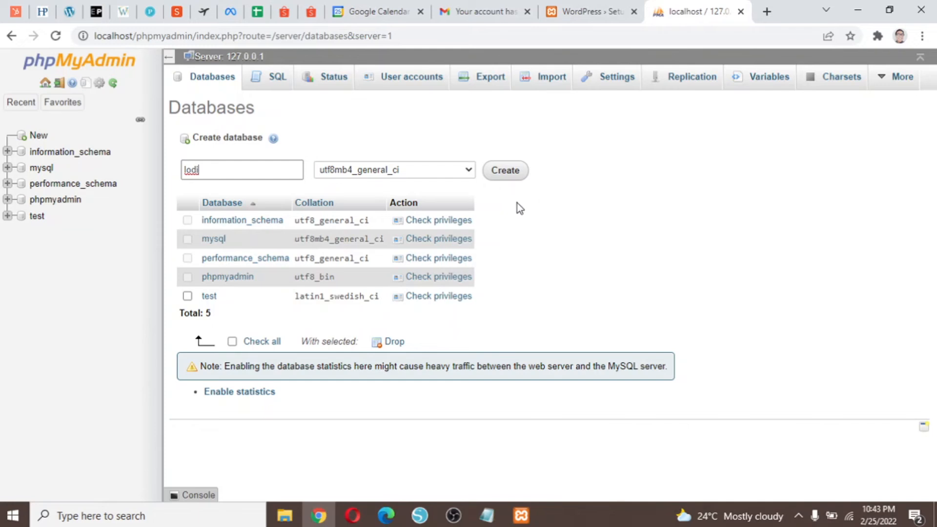
left_click(643, 167)
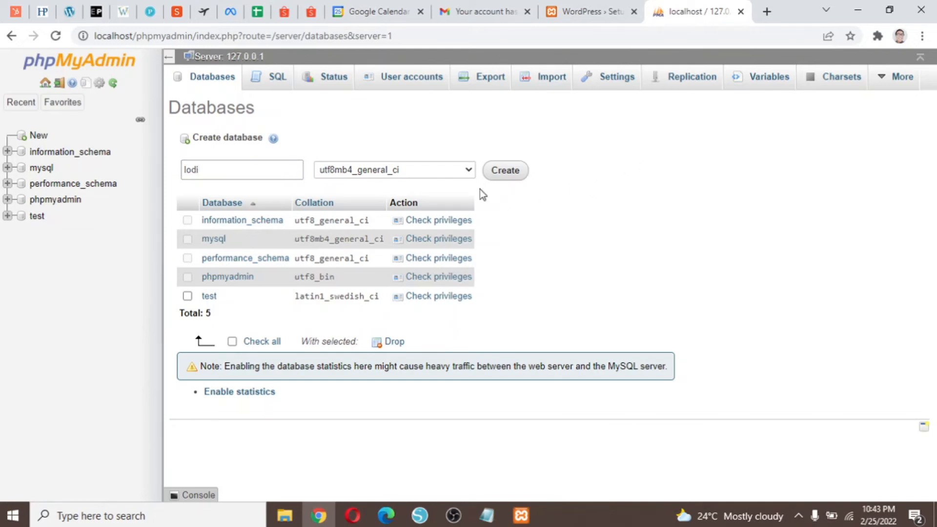
left_click(287, 173)
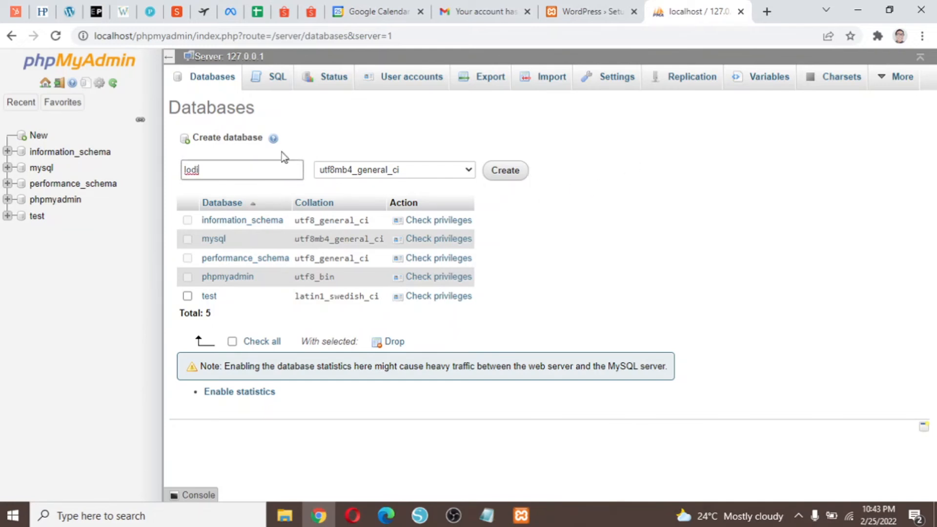
left_click(505, 171)
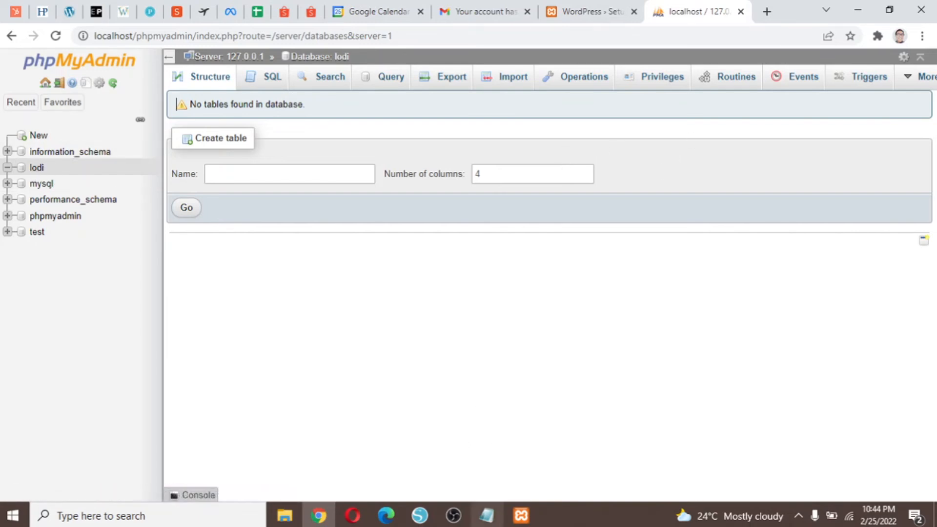
left_click(488, 516)
type("lodi")
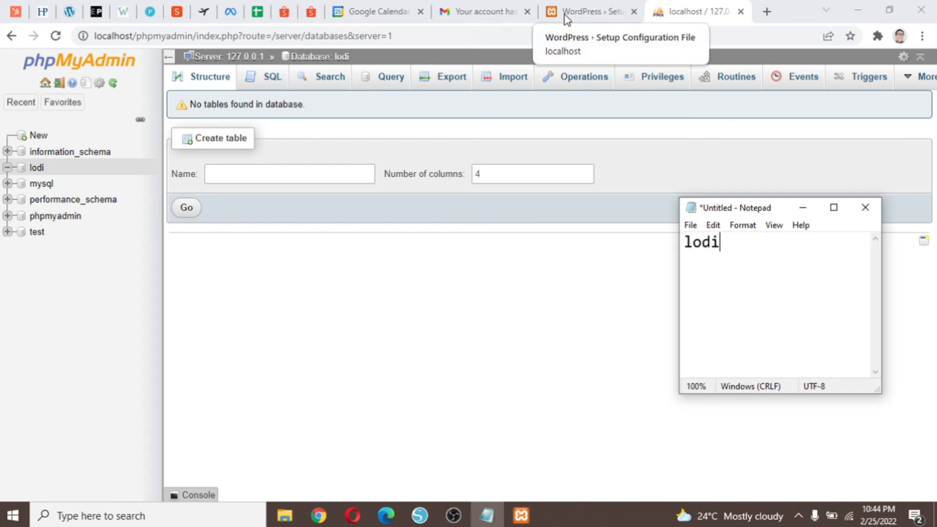
Enter database name lodi and username root in the WordPress database form.
left_click(606, 13)
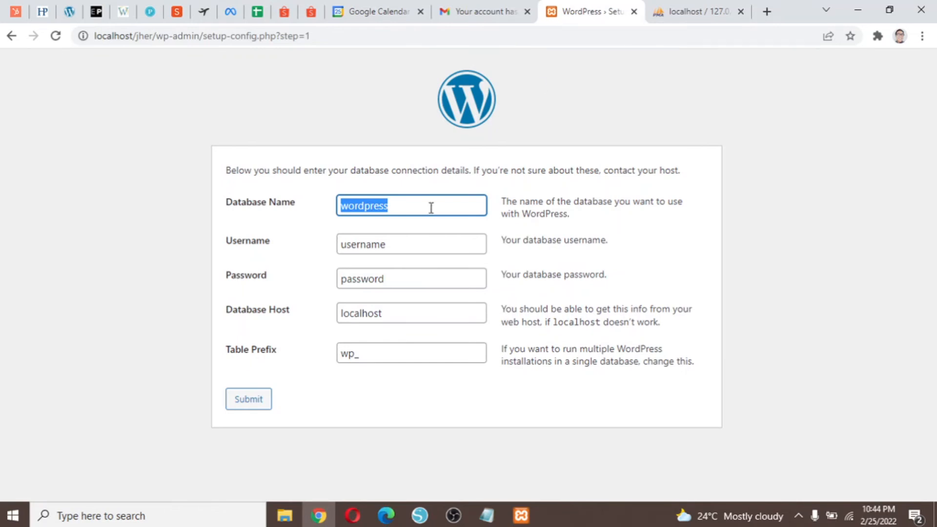
type("lodi")
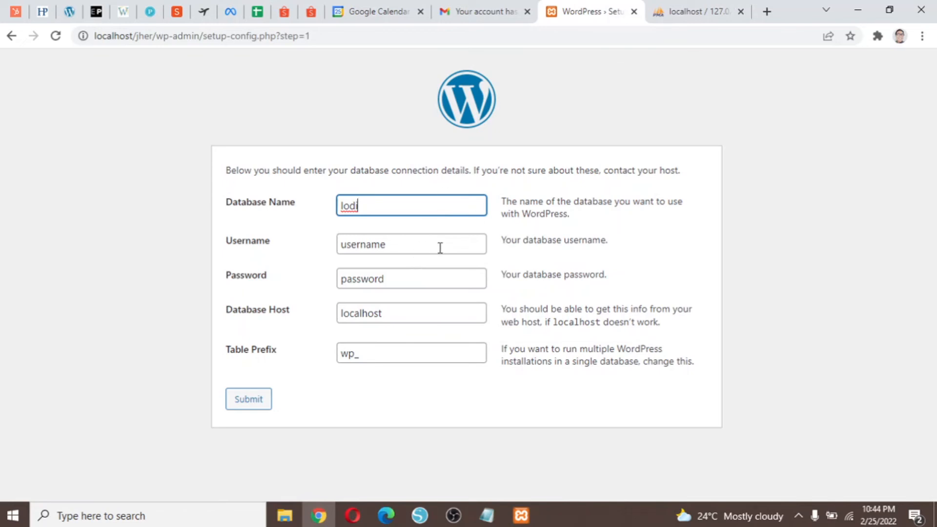
left_click(439, 248)
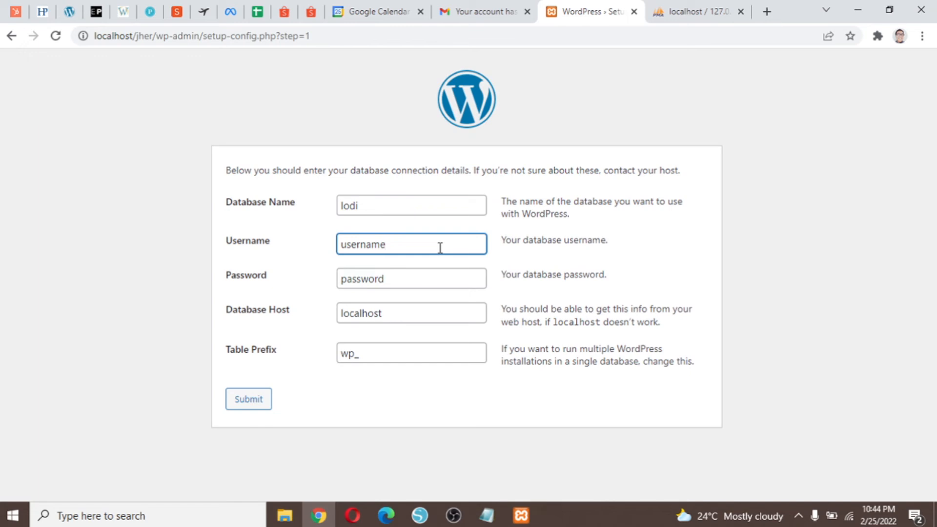
left_click_drag(372, 203, 303, 201)
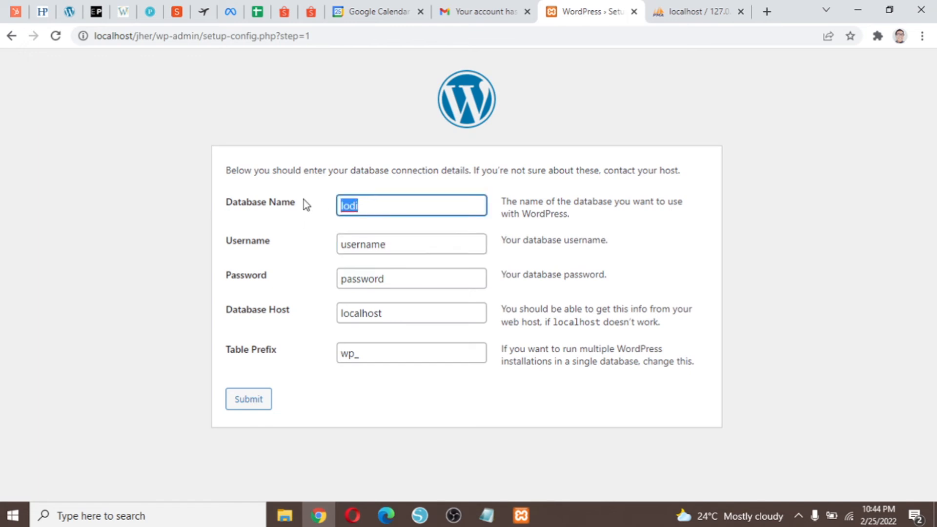
left_click(443, 248)
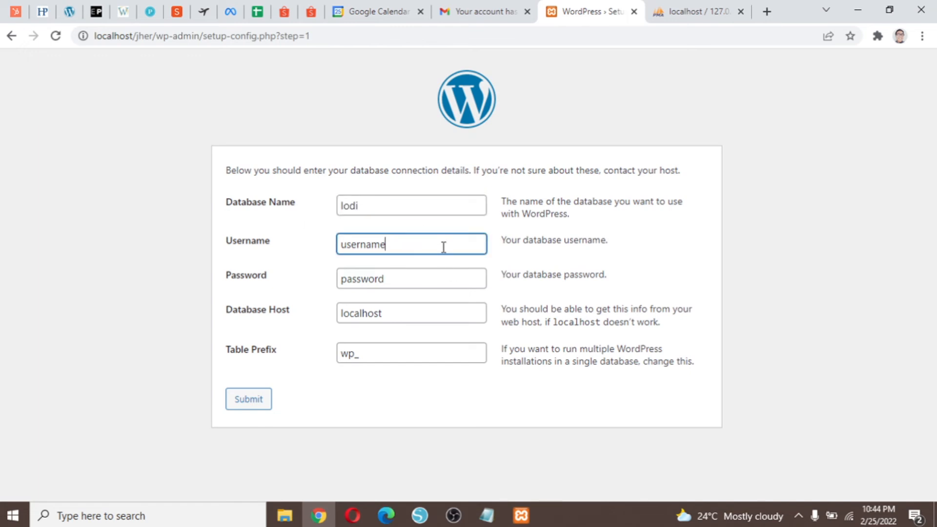
left_click_drag(443, 247, 304, 234)
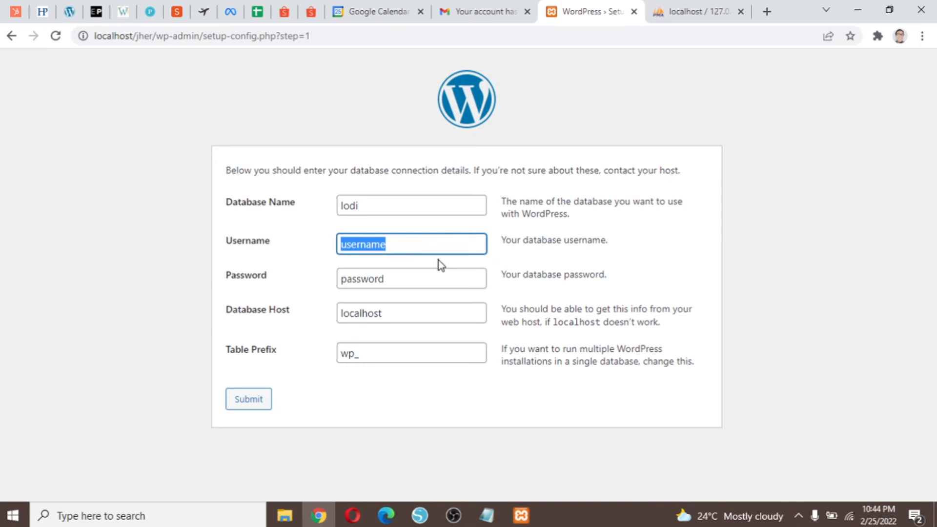
type("root")
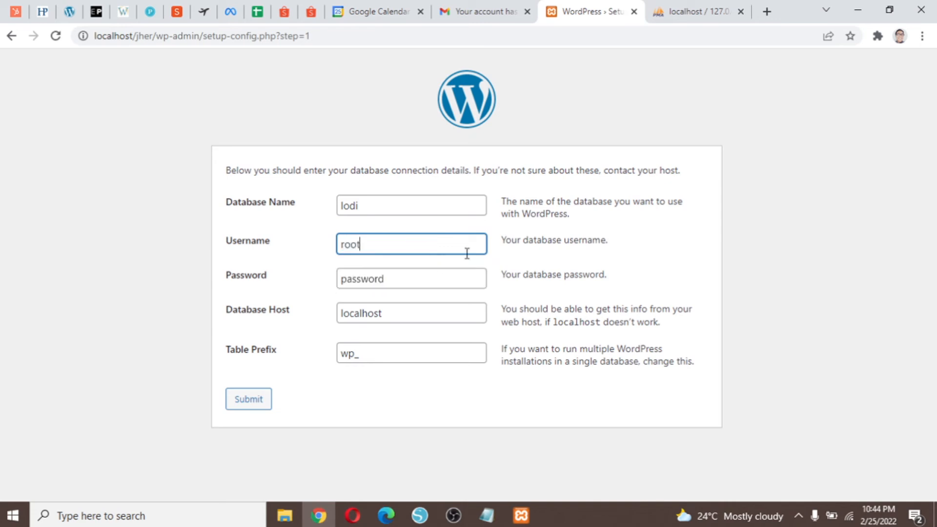
left_click(581, 239)
Leave the database password blank and submit the connection details.
left_click(414, 280)
left_click_drag(410, 278, 300, 280)
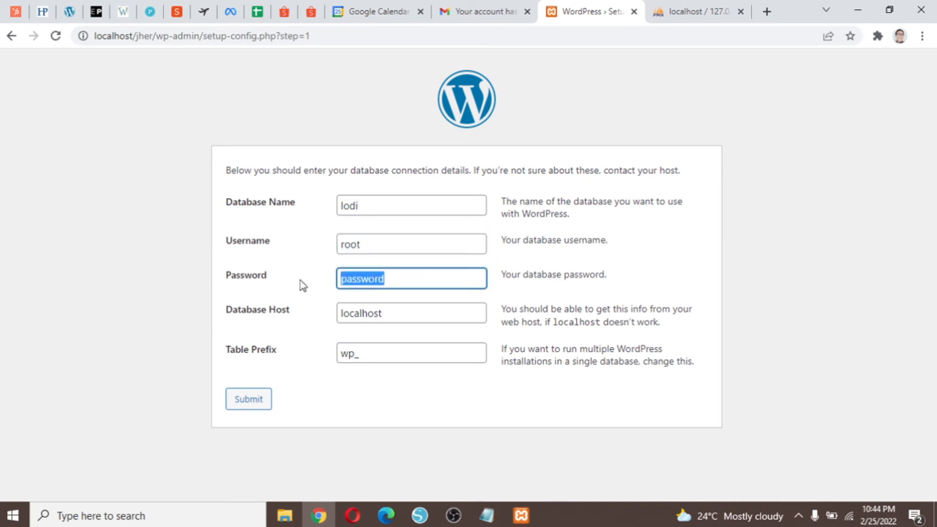
key("BackSpace")
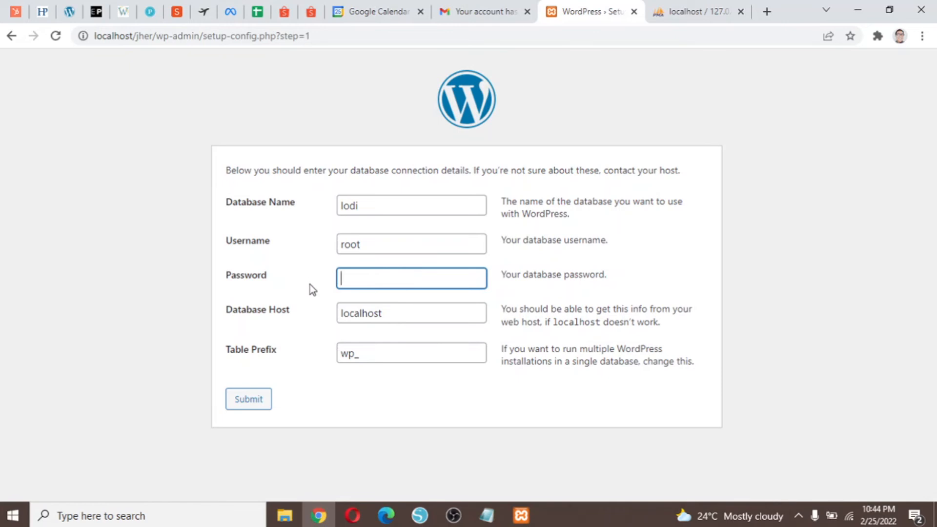
left_click(301, 329)
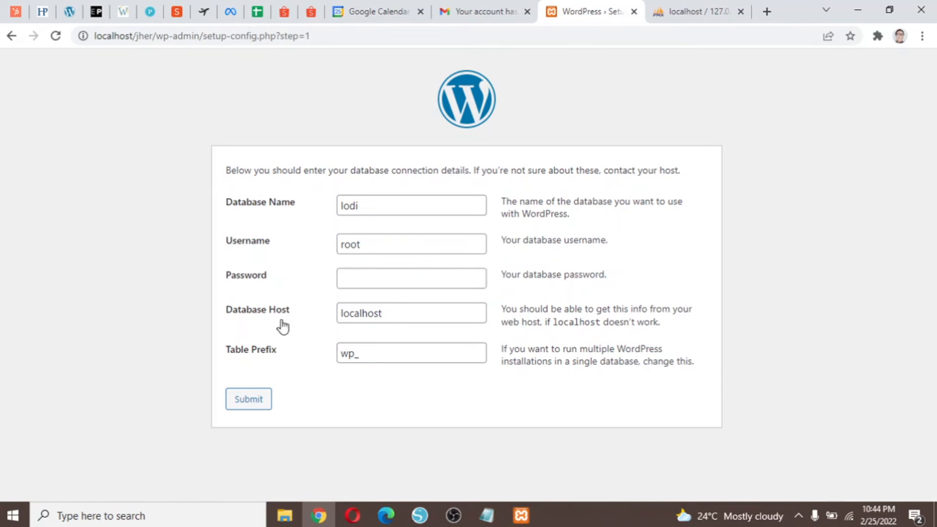
left_click(258, 400)
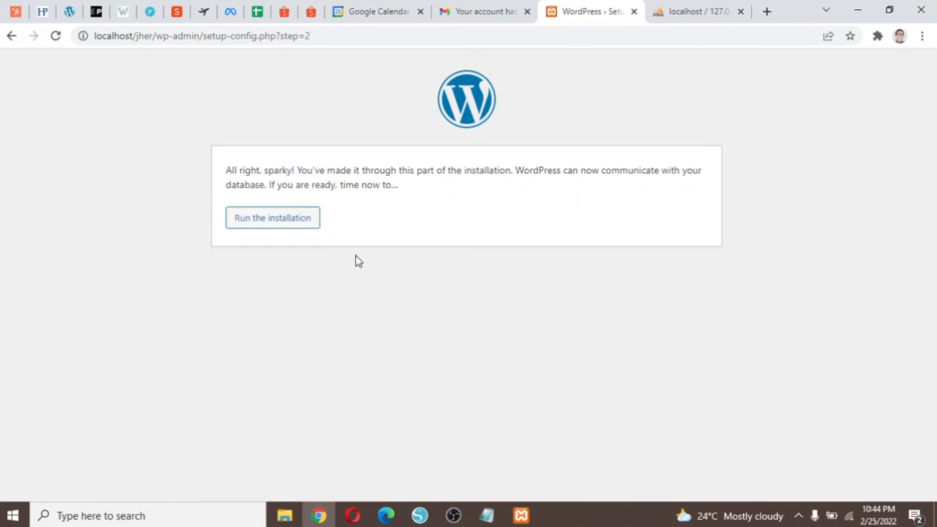
Start the WordPress installation with site title 'lodicakes'.
left_click(304, 228)
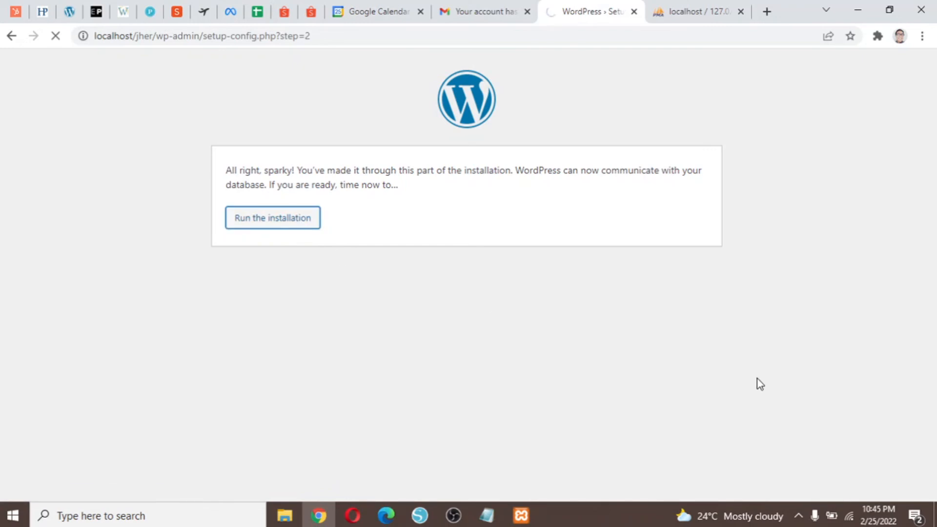
left_click(458, 333)
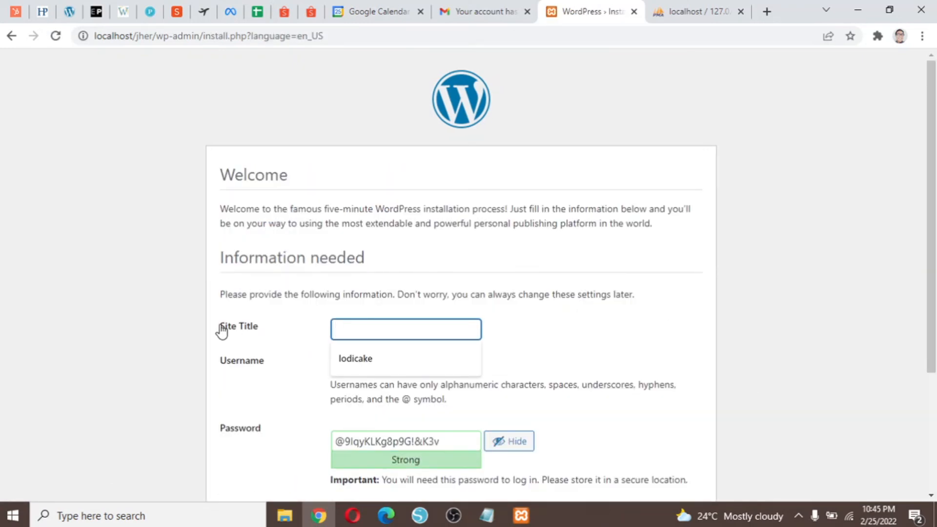
scroll(696, 351, "down", 1)
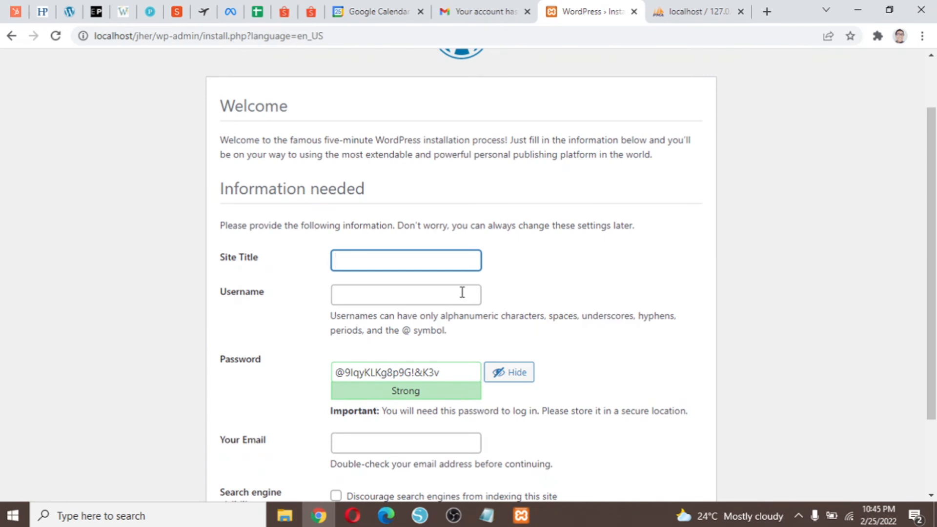
type("lodicak")
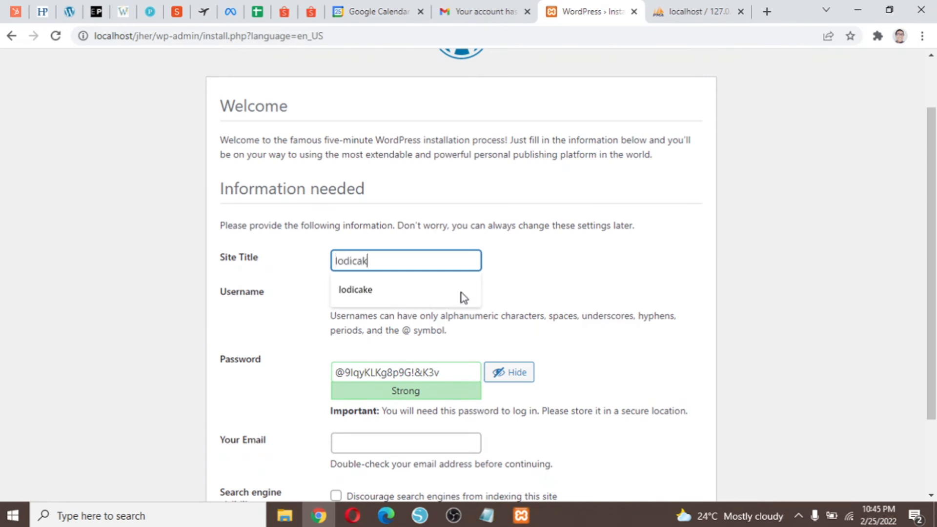
type("es")
Set the username to admin and replace the generated password with a custom one.
left_click(462, 292)
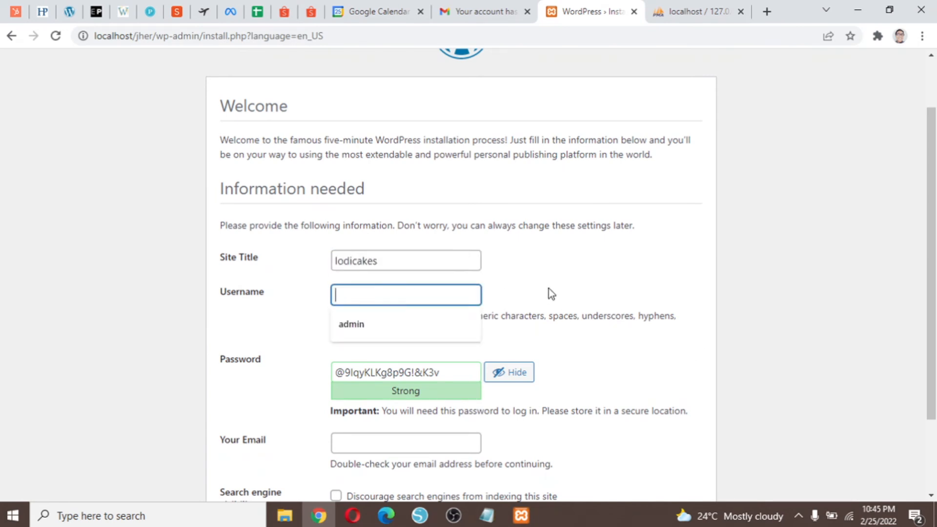
left_click(382, 334)
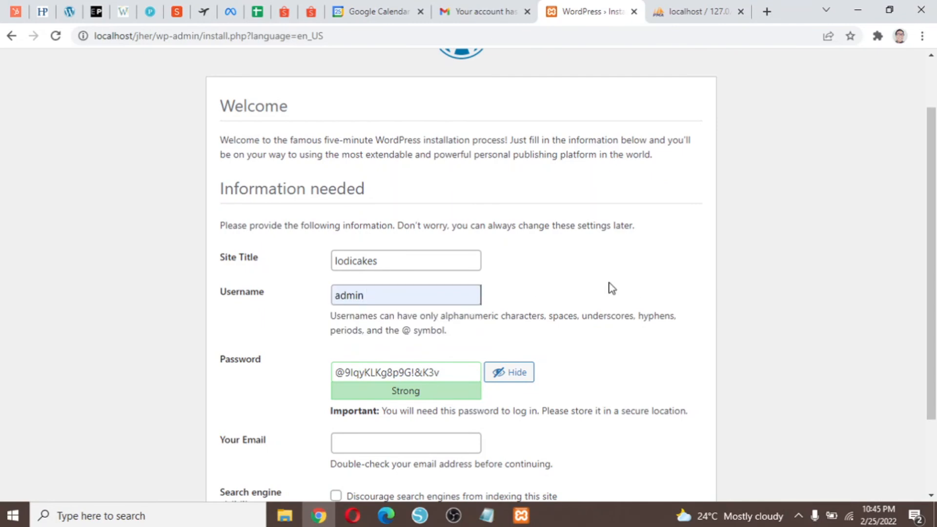
scroll(613, 291, "down", 2)
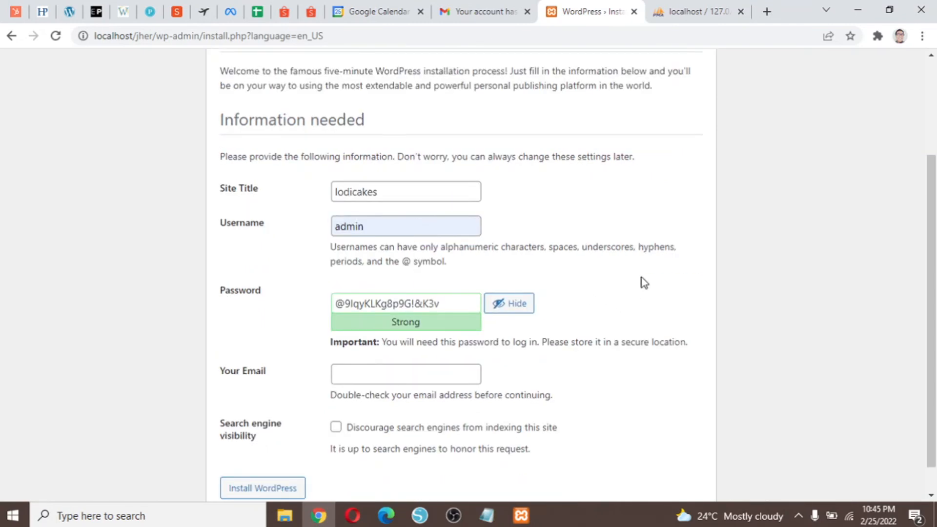
left_click(462, 306)
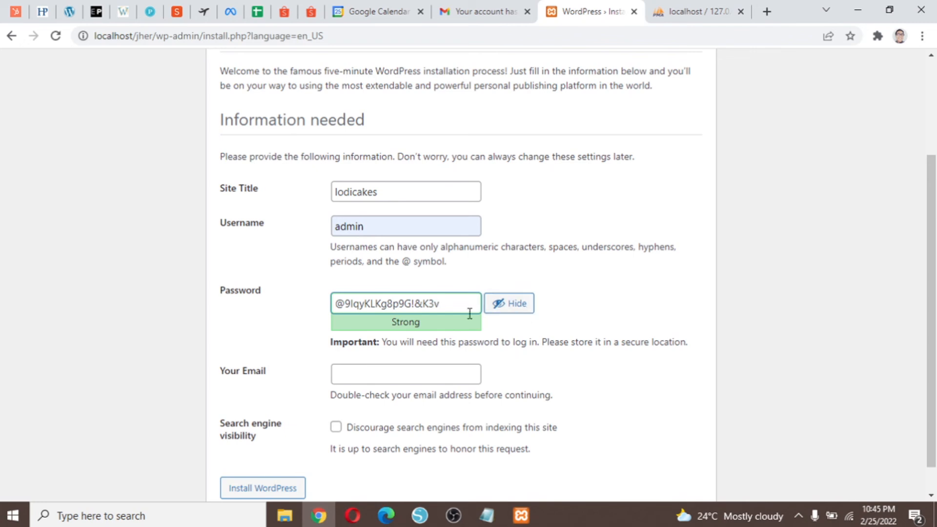
left_click_drag(455, 307, 298, 306)
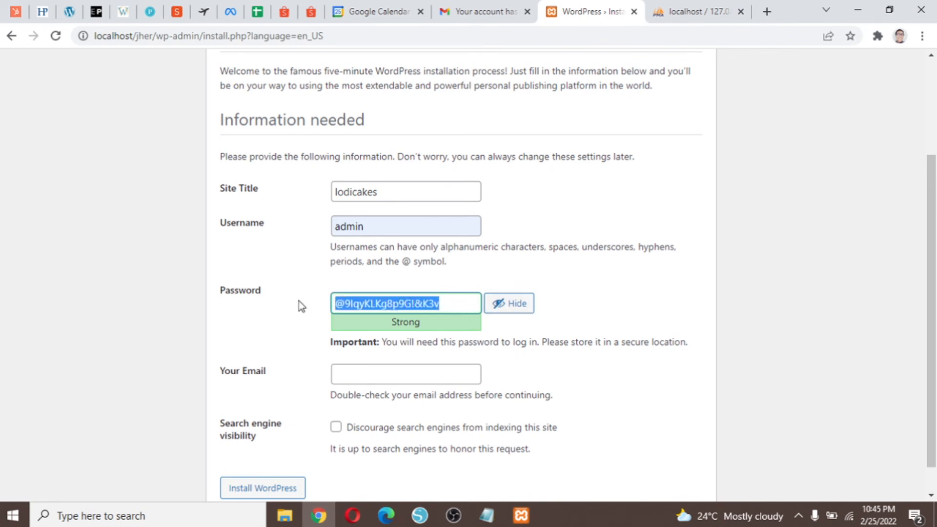
type("w")
key("BackSpace")
type("w")
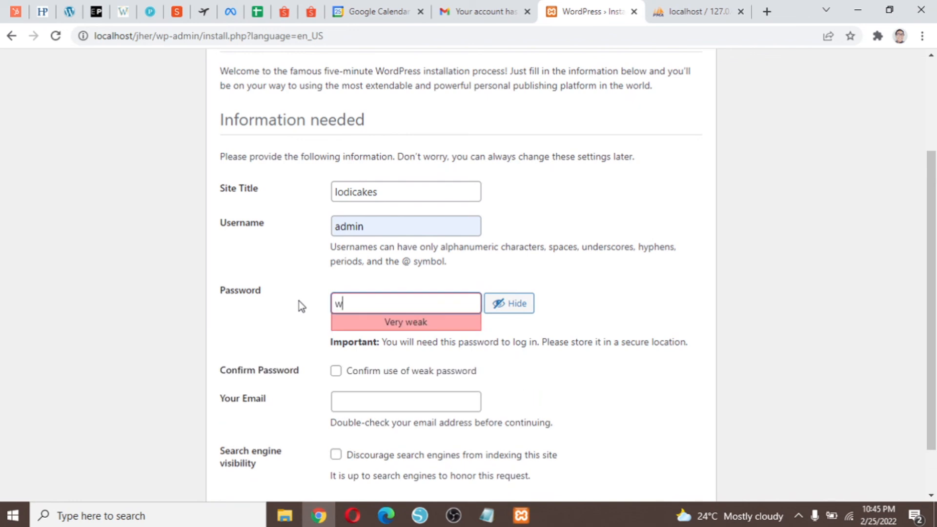
type("padmin2022")
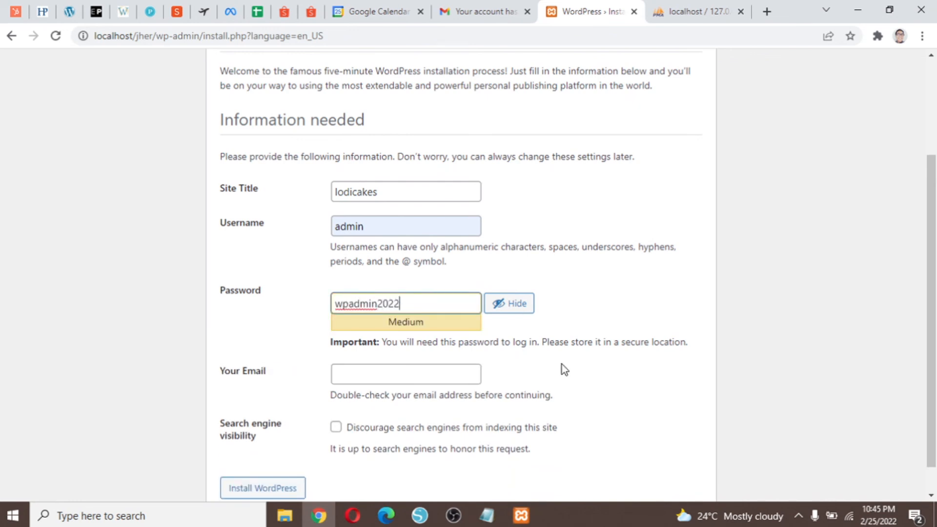
left_click(487, 515)
Add 'admin' and the chosen admin password as new lines under 'lodi' in Notepad.
key("Return")
type("admin")
key("Return")
type("wp")
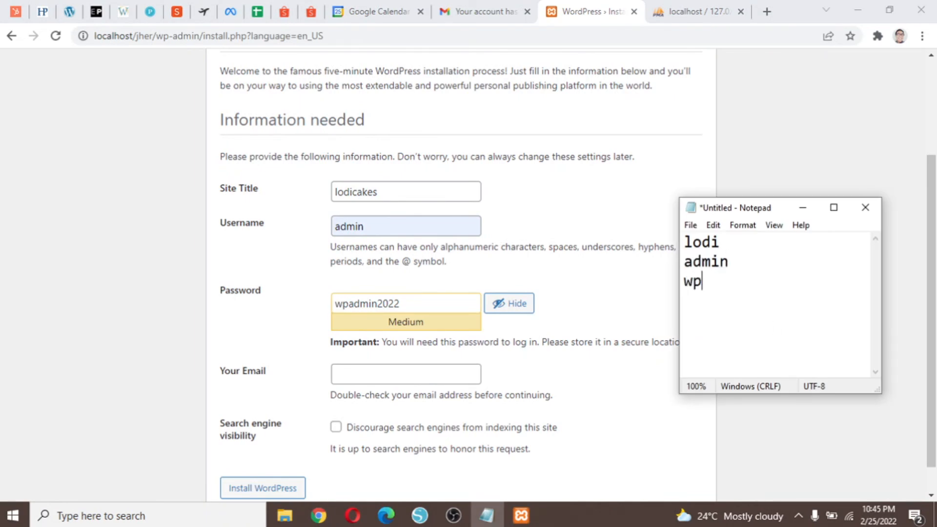
type("admin")
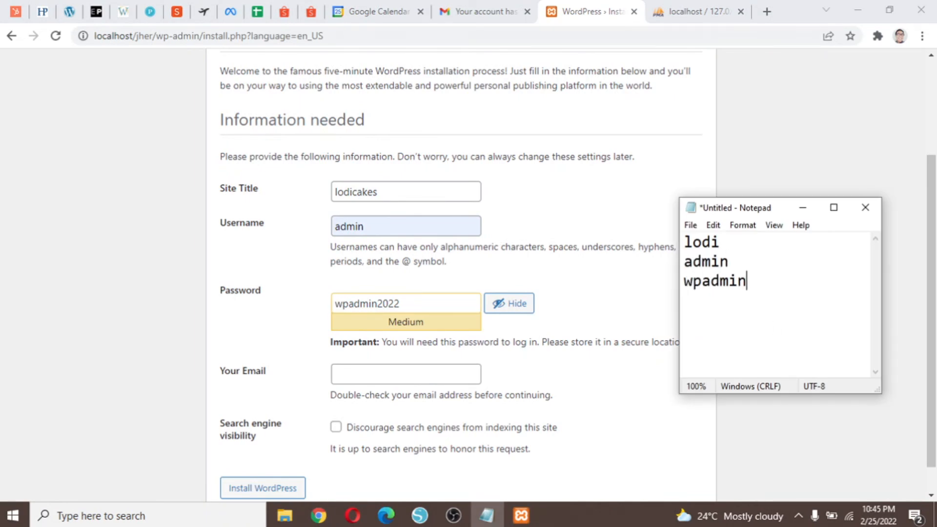
type("2022")
left_click_drag(726, 207, 728, 235)
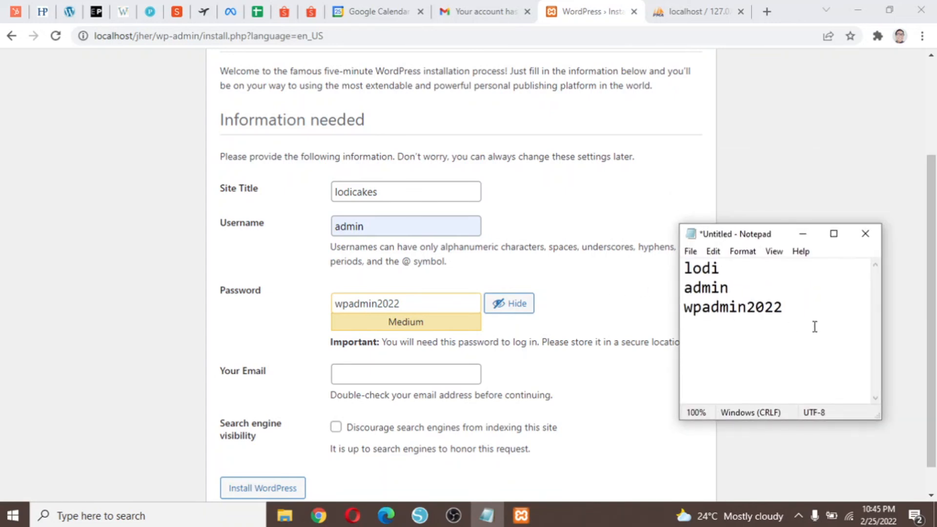
left_click_drag(814, 319, 673, 261)
left_click(796, 307)
left_click_drag(801, 310, 654, 255)
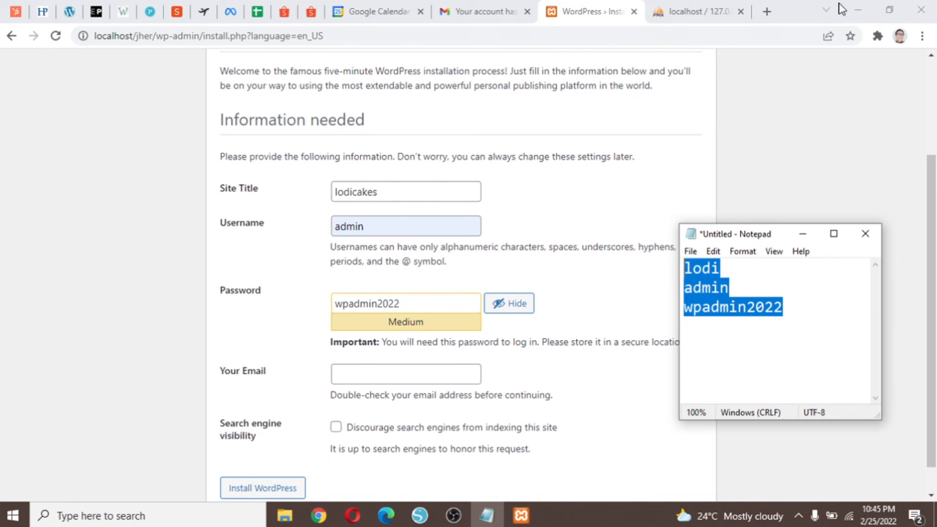
left_click(756, 281)
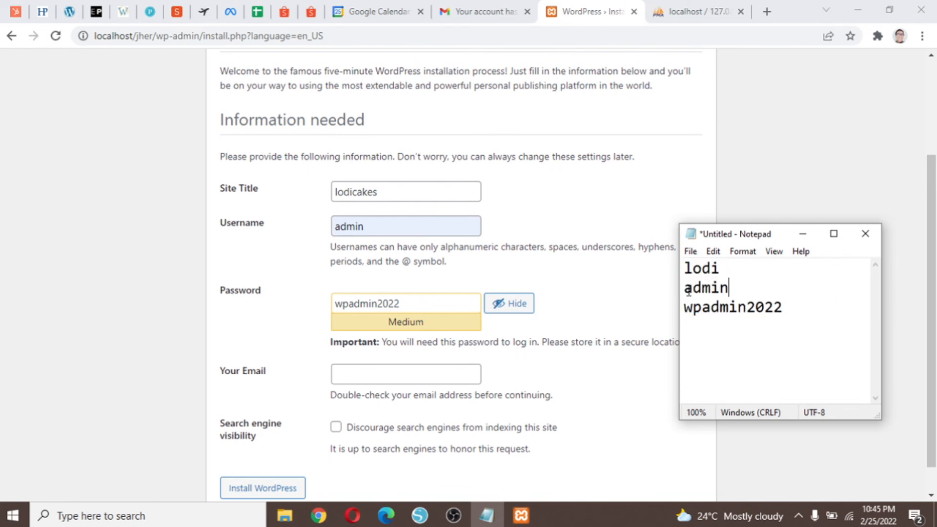
left_click_drag(685, 289, 795, 307)
left_click(802, 307)
left_click(450, 371)
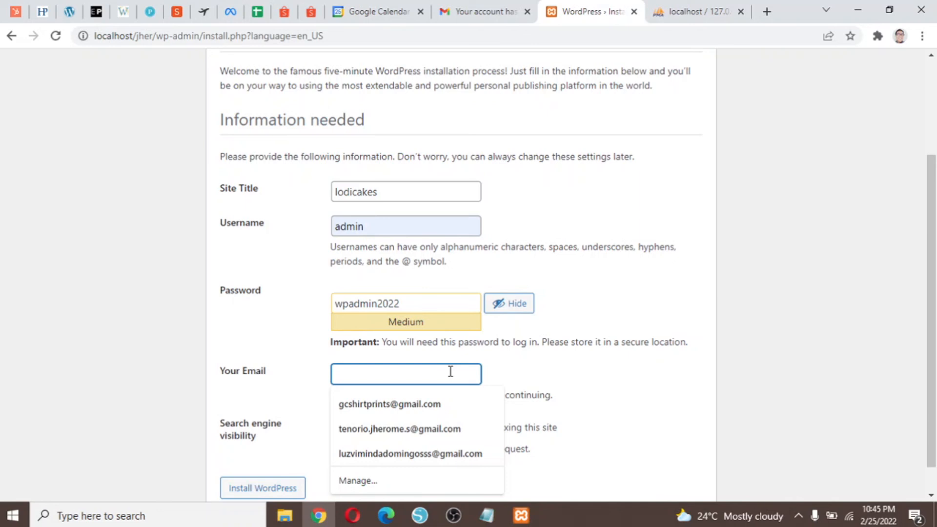
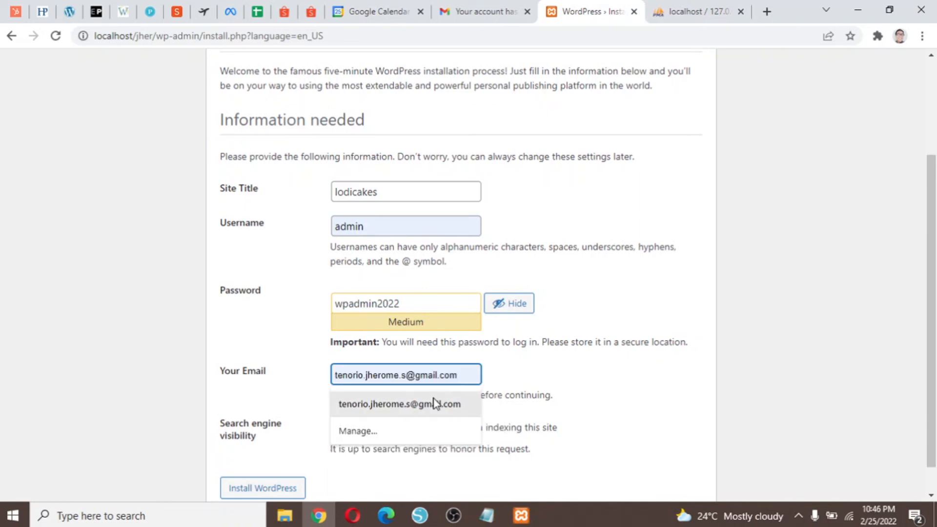
Fill in the e-mail address from autofill and install WordPress.
left_click(435, 403)
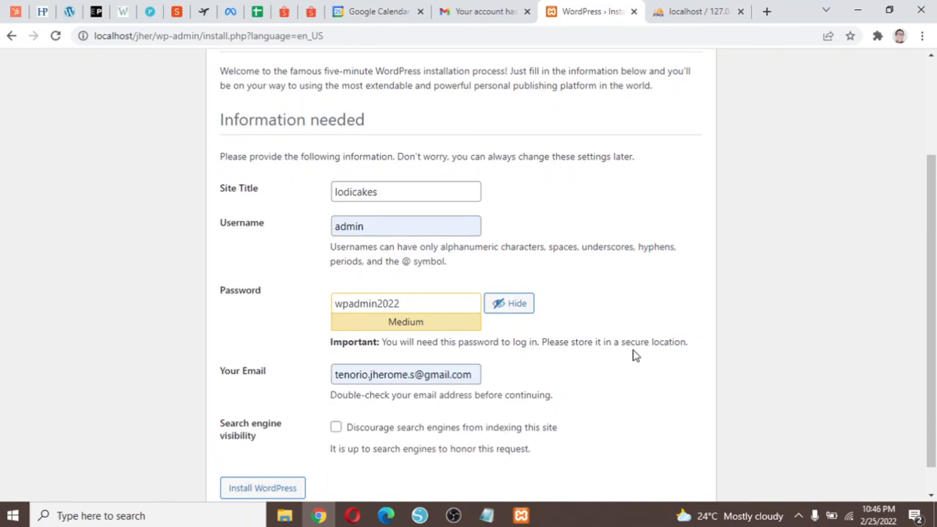
scroll(642, 368, "down", 1)
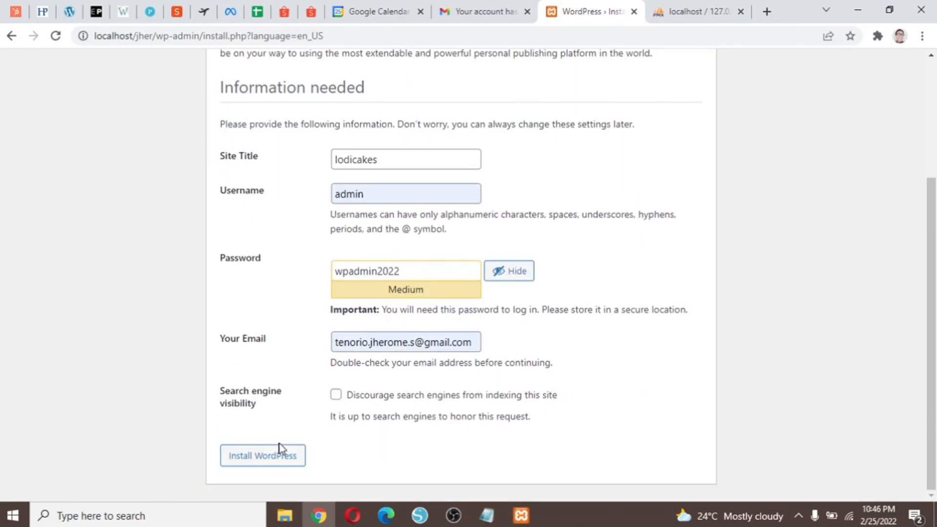
left_click(289, 465)
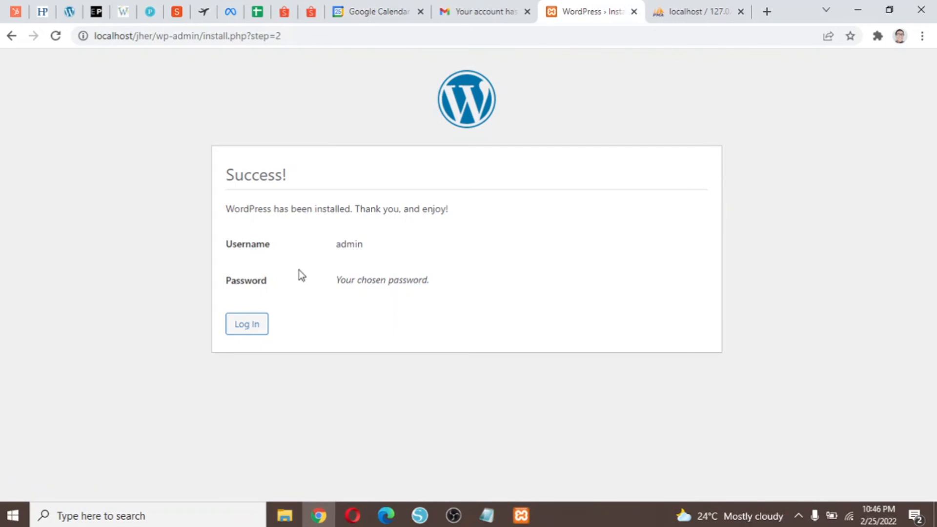
Log in as admin with the account password and Remember Me ticked.
left_click(259, 326)
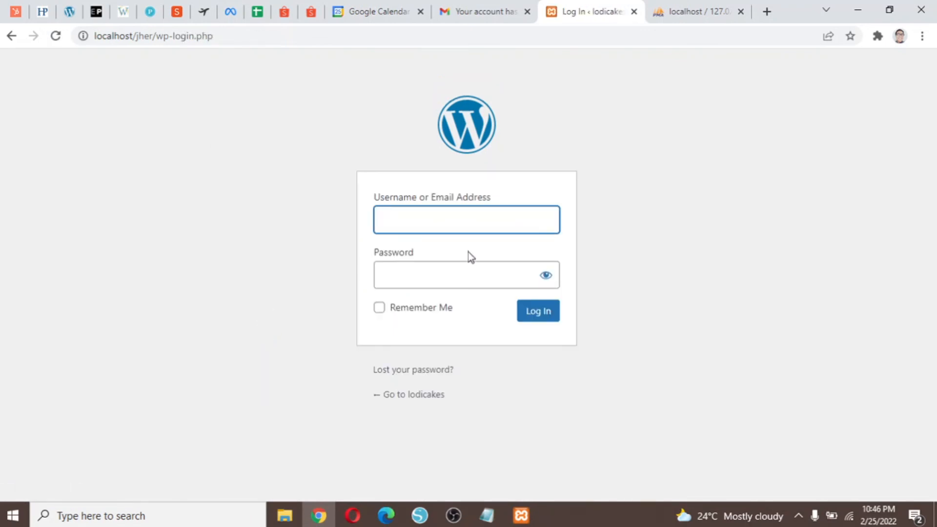
type("admin")
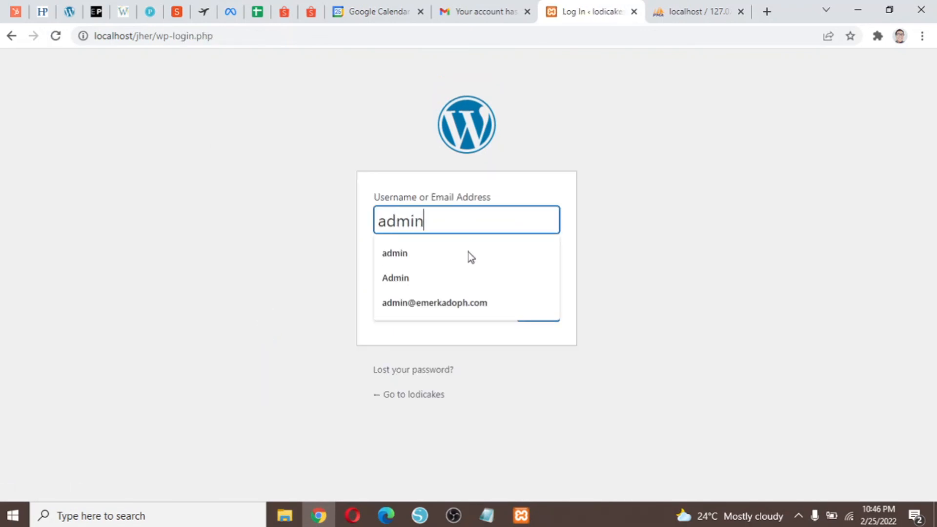
key("Tab")
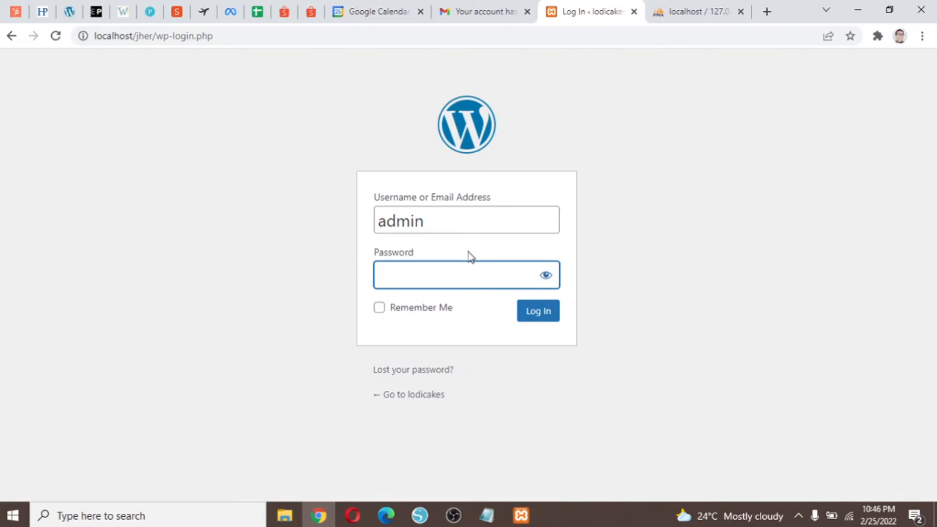
type("admin12")
left_click(546, 275)
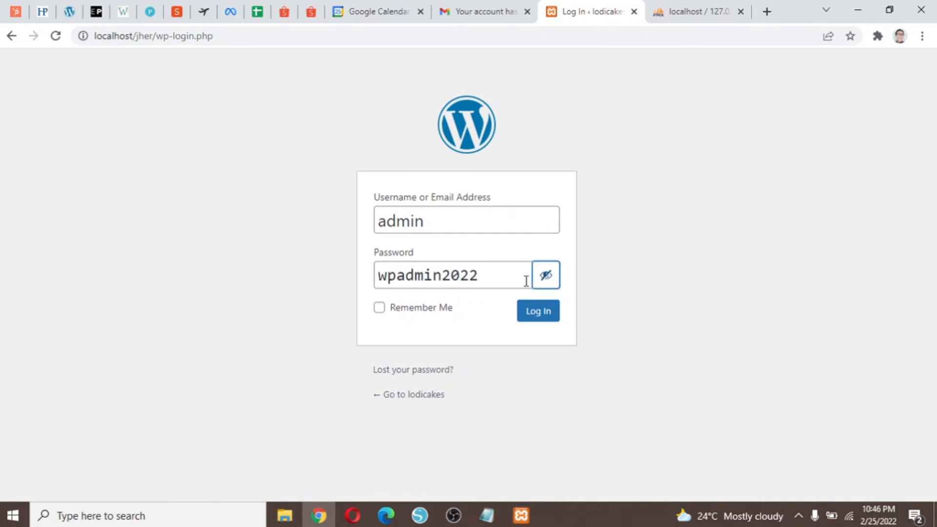
left_click(379, 308)
left_click(542, 315)
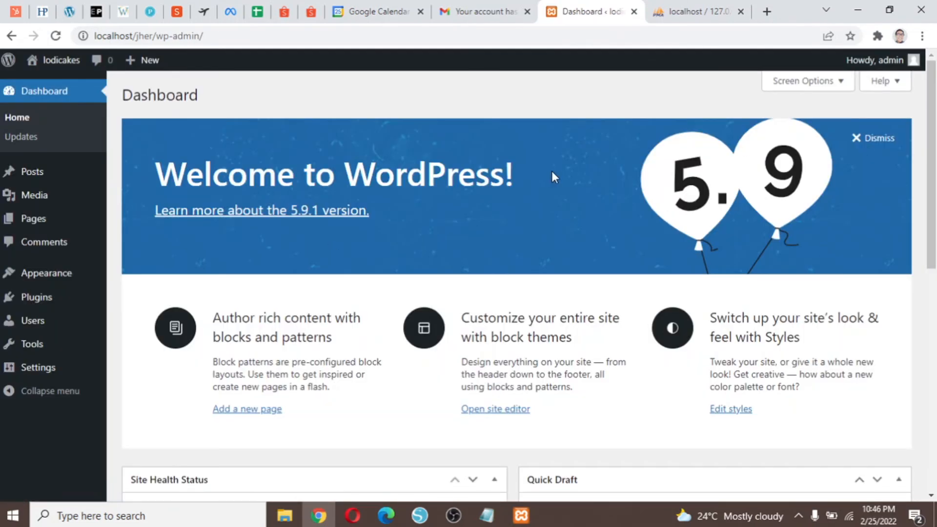
Open the lodicakes front page in a new tab from the admin bar's site name.
scroll(807, 229, "down", 3)
scroll(757, 271, "up", 3)
right_click(65, 54)
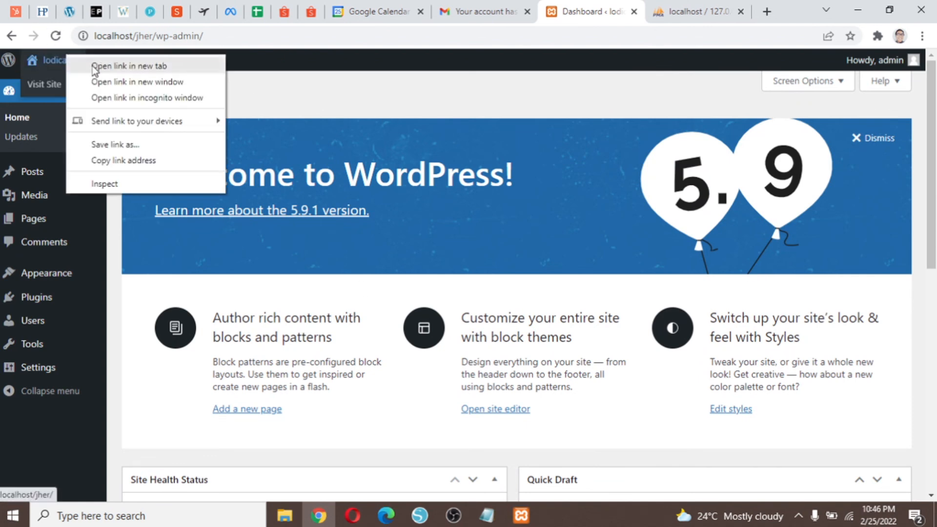
left_click(233, 66)
right_click(51, 61)
left_click(80, 73)
Look over the localhost/jher homepage with its Hello world! post, then return to the Dashboard tab.
left_click(605, 7)
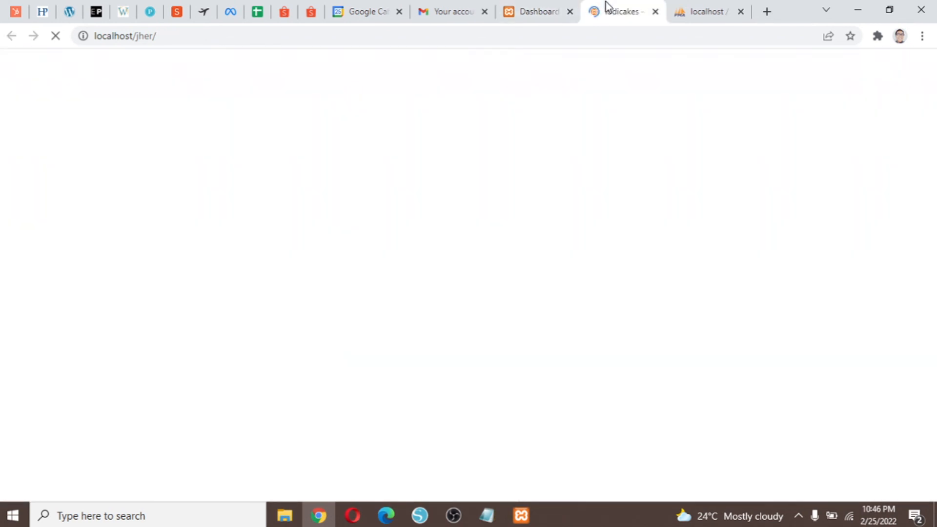
scroll(590, 196, "down", 7)
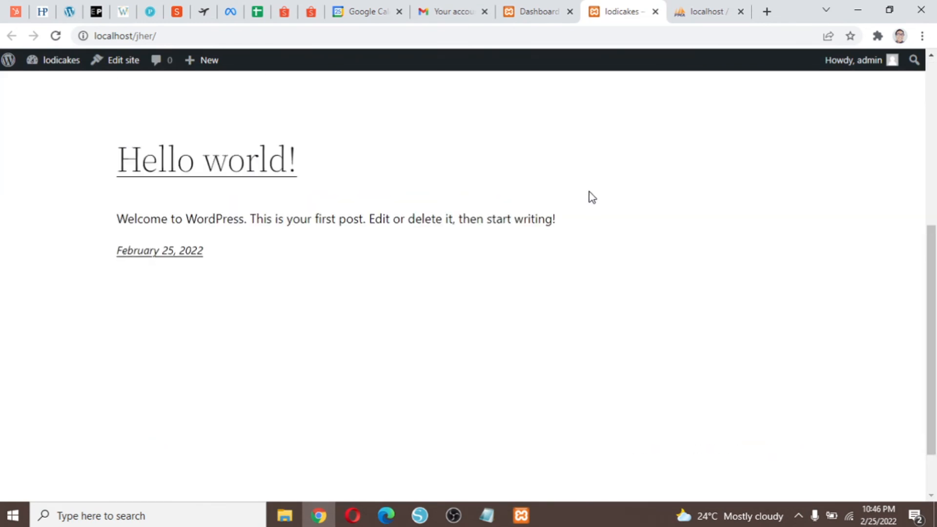
scroll(590, 196, "up", 7)
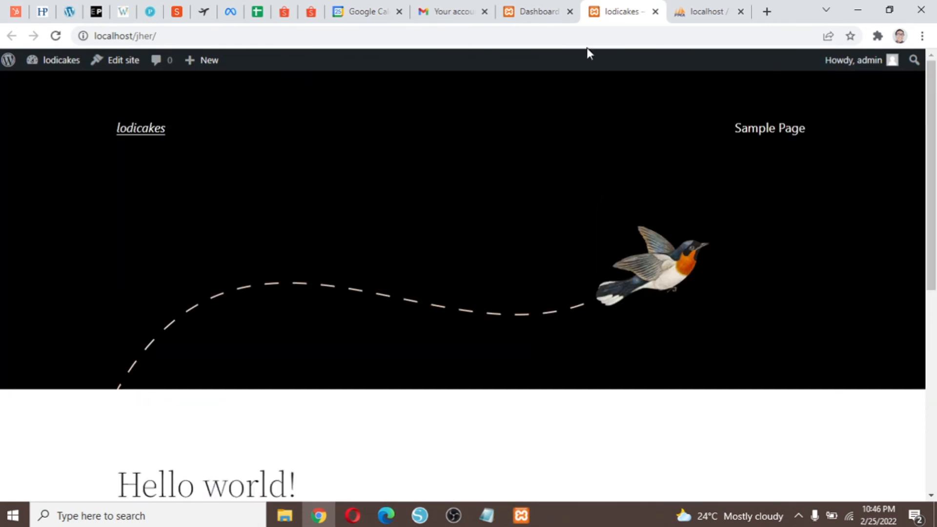
left_click(558, 7)
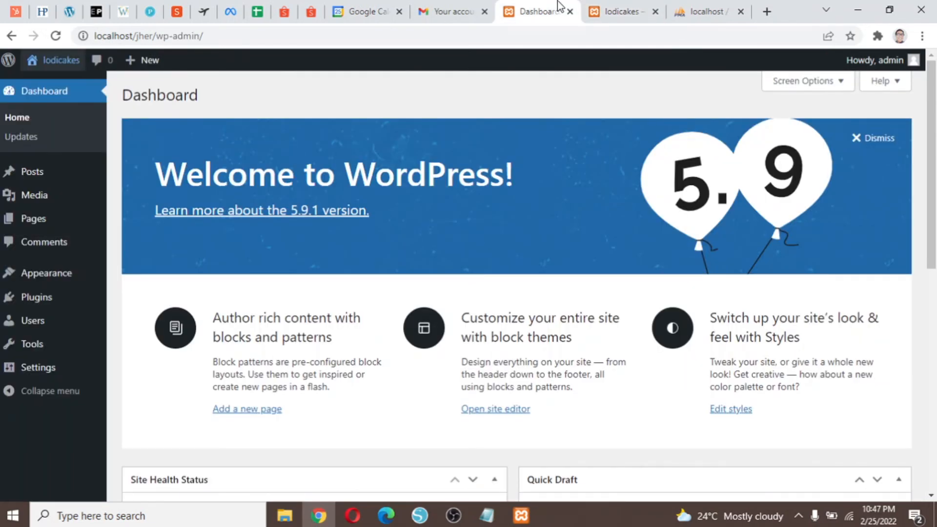